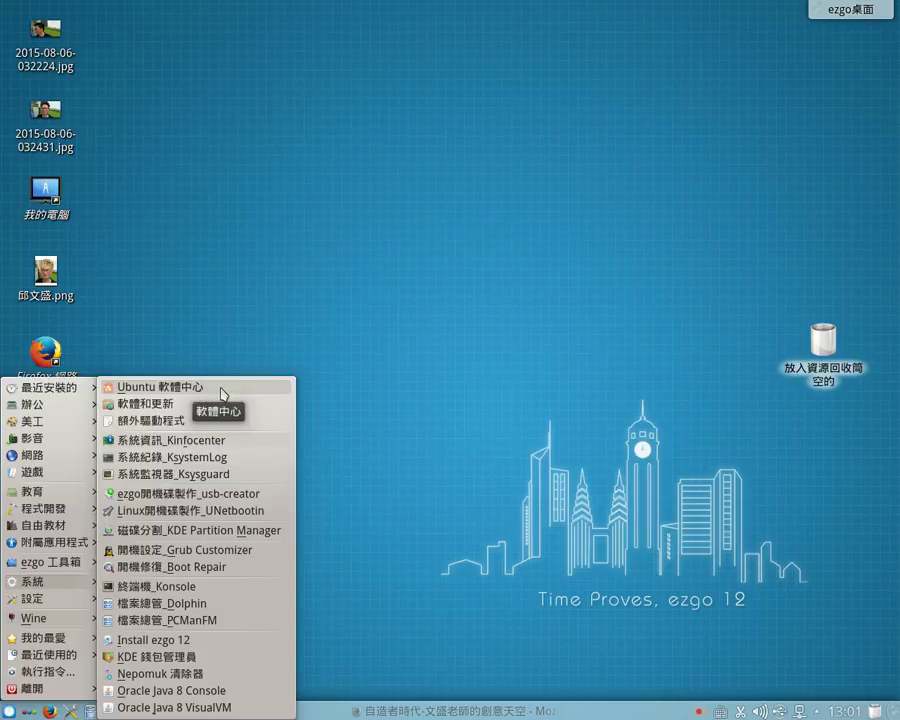
- Open Ubuntu 軟體中心 in a maximized window and install Frogatto from the 大型機台 category under 遊戲
left_click(222, 393)
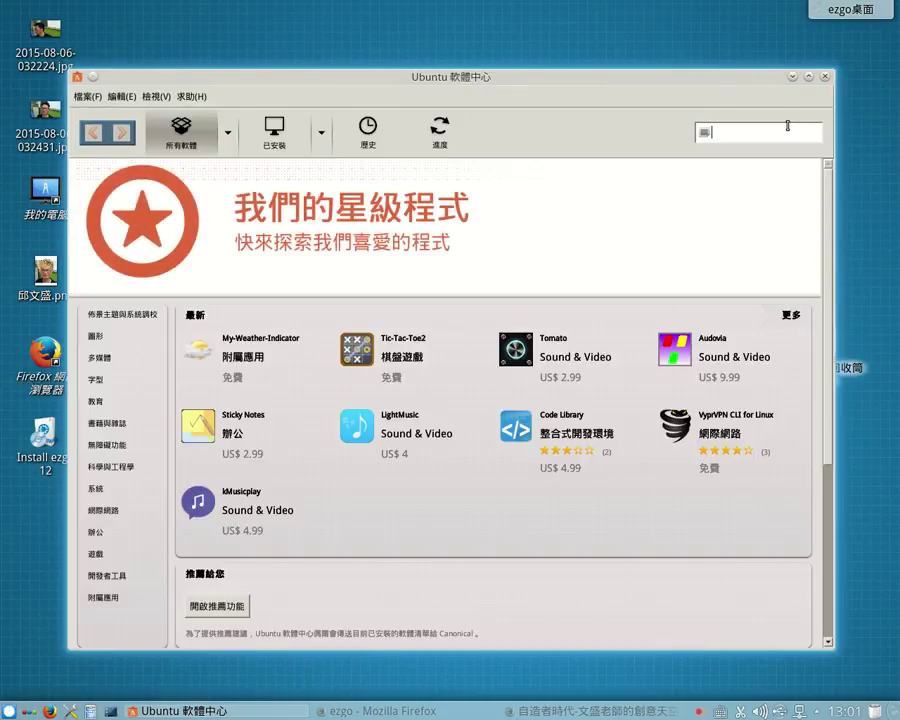
left_click(810, 78)
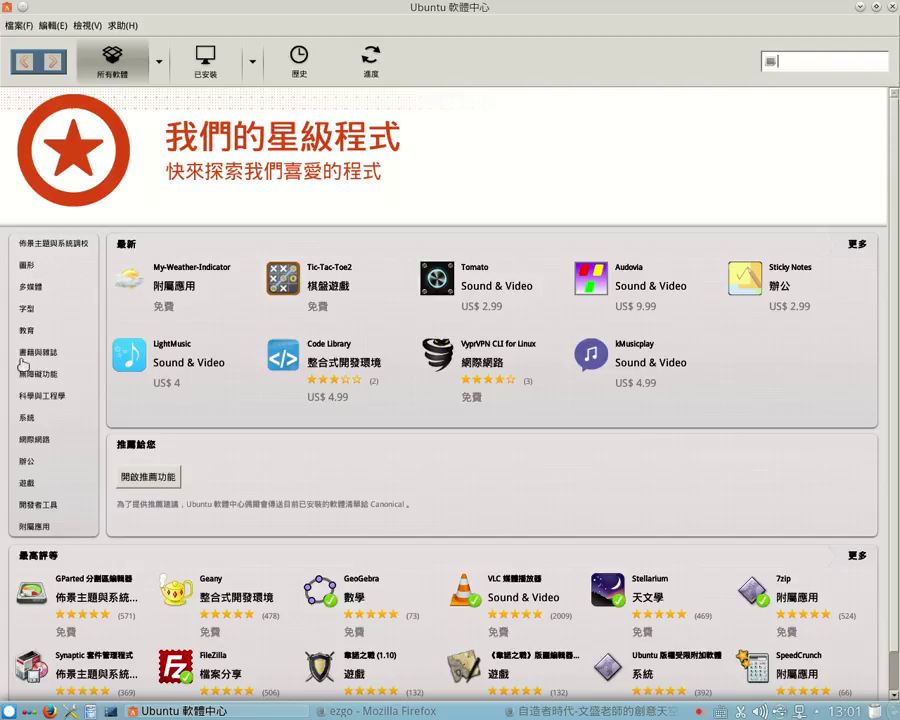
left_click(28, 485)
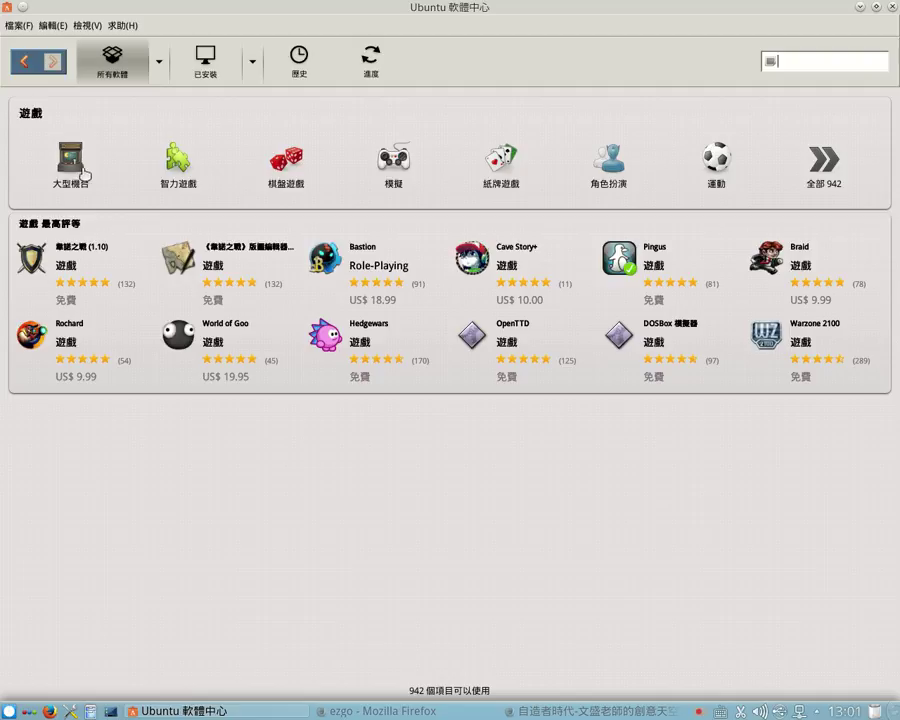
left_click(73, 170)
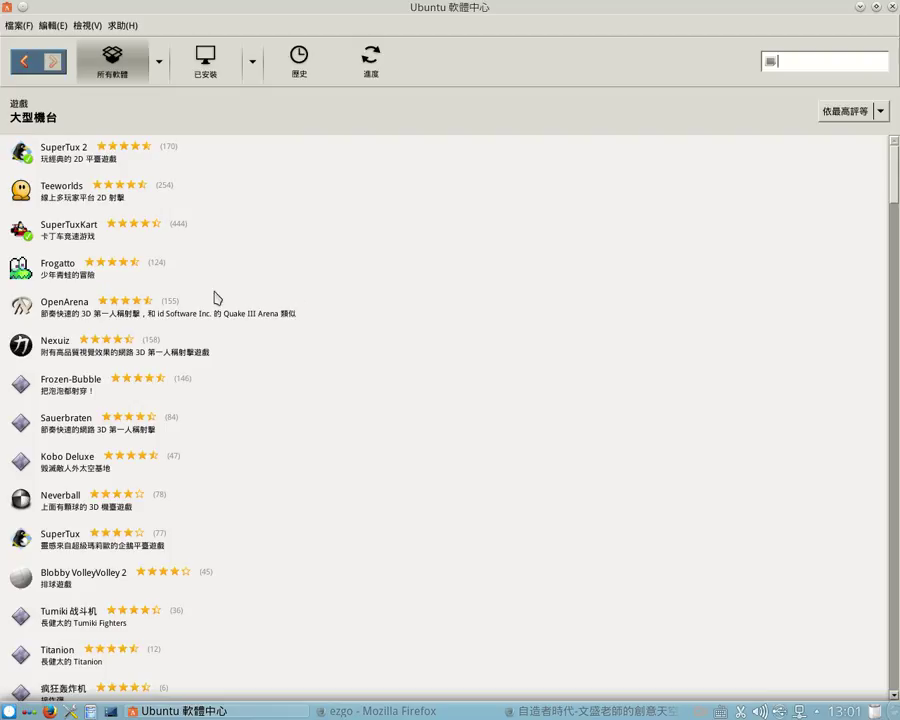
left_click(72, 277)
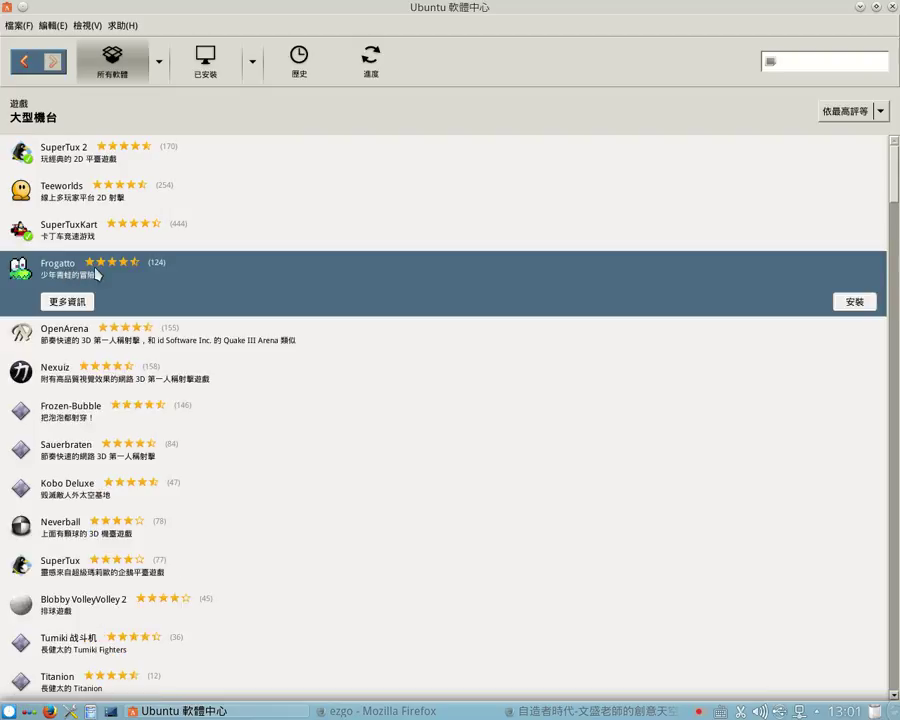
left_click(860, 305)
- Try to remove Amarok from the installed 多媒體 software
left_click(211, 77)
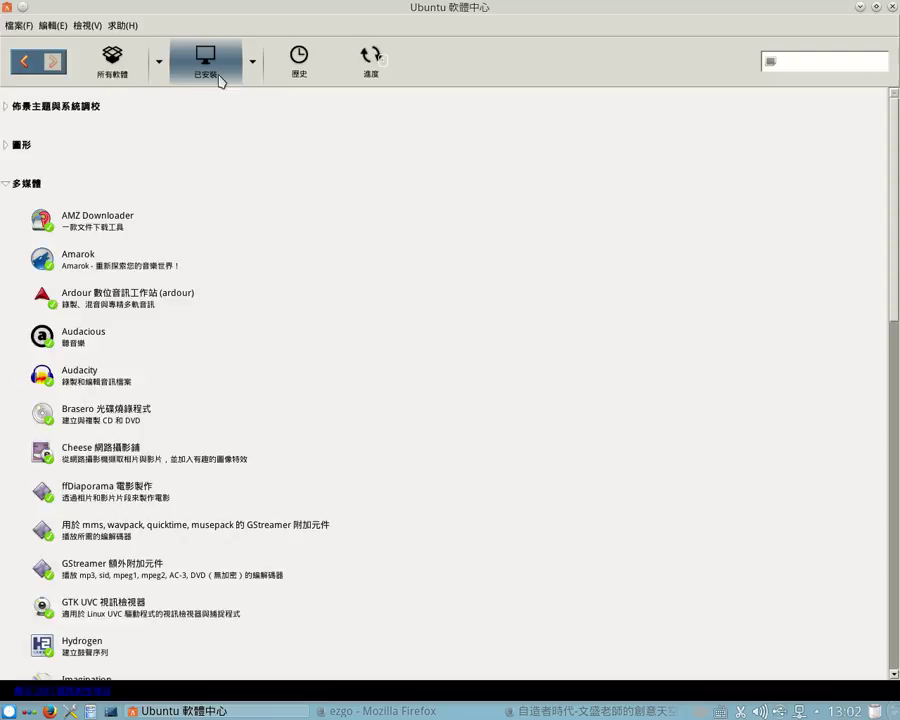
left_click(81, 269)
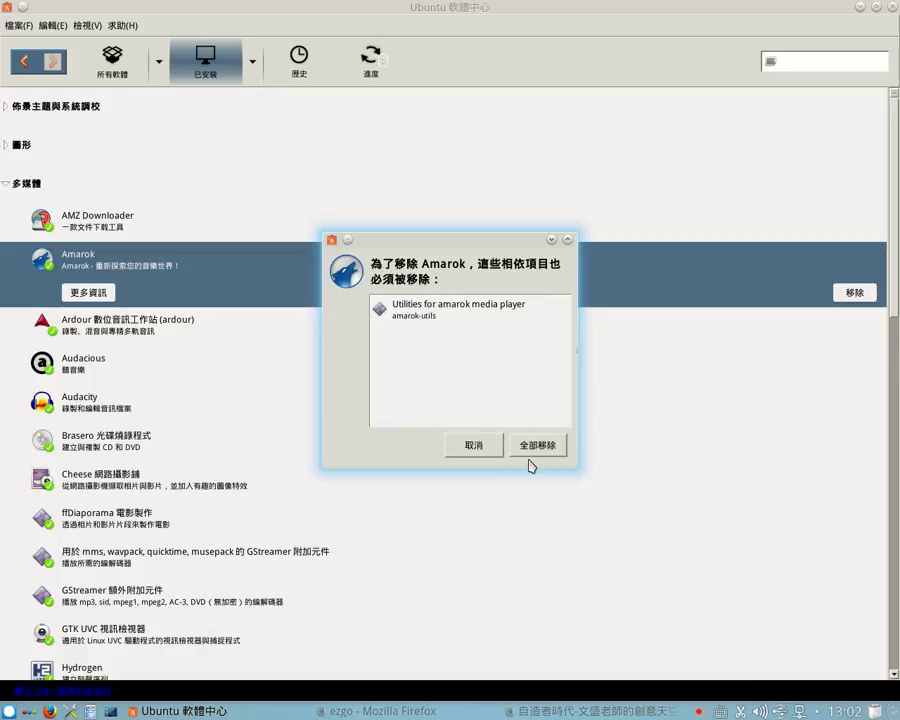
left_click(472, 446)
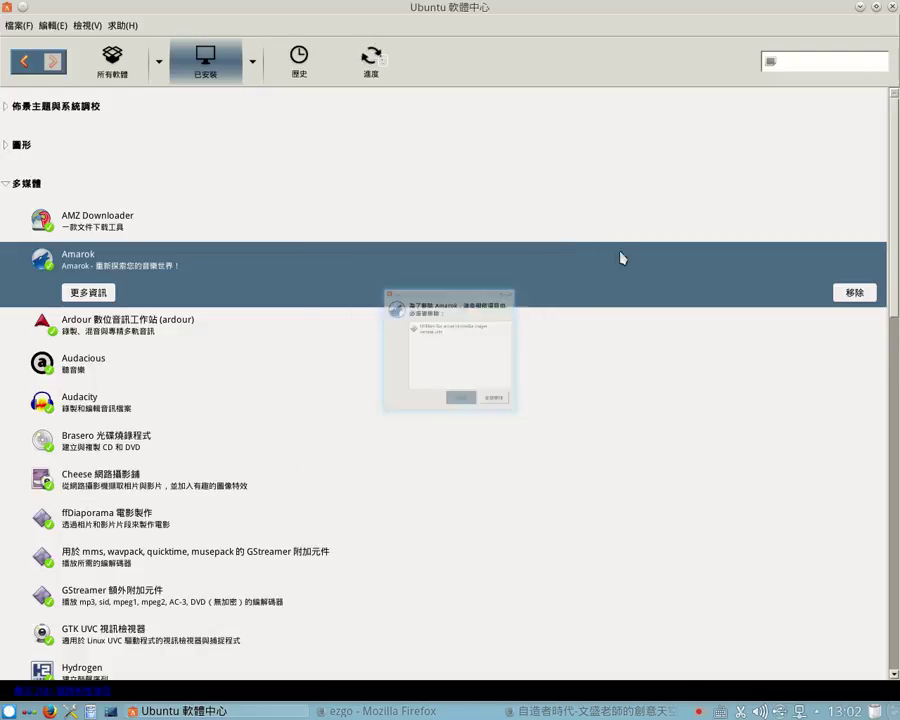
- Close Ubuntu 軟體中心 and look over the 系統 category of installed applications
left_click(889, 7)
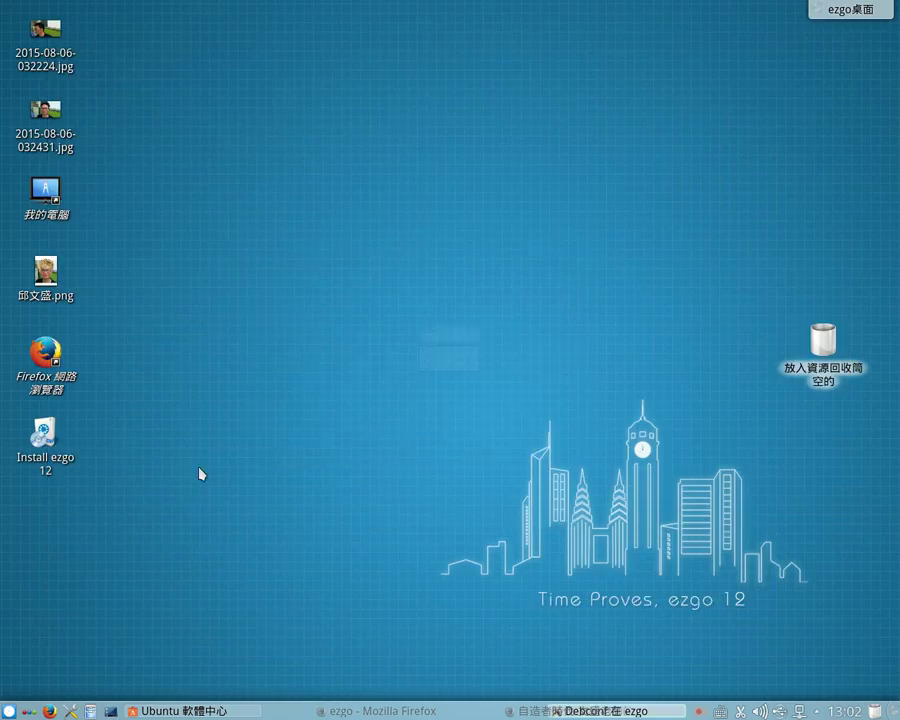
left_click(10, 712)
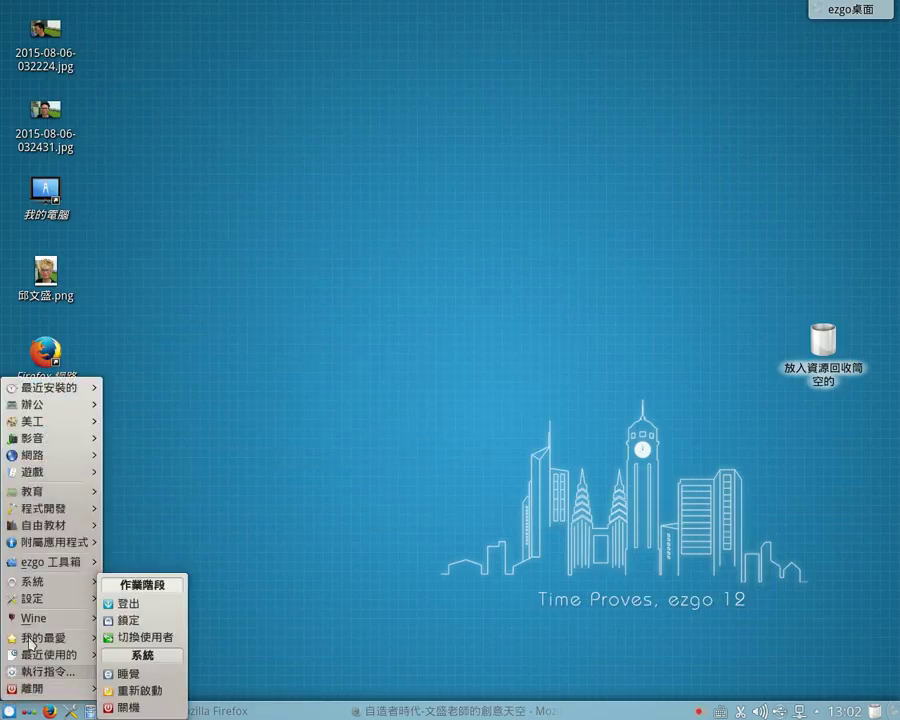
mouse_move(41, 586)
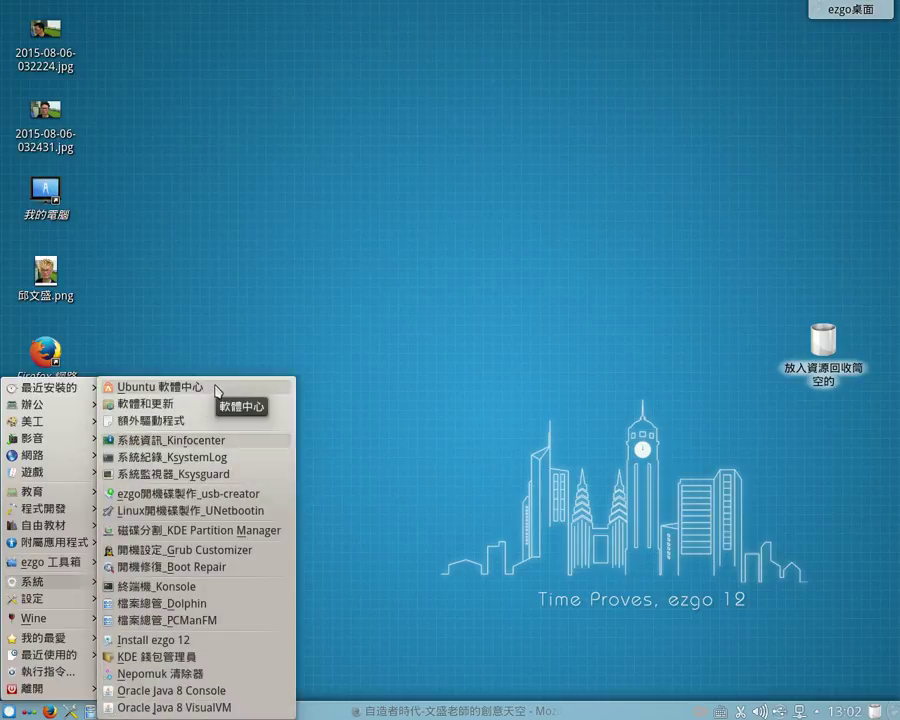
left_click(253, 321)
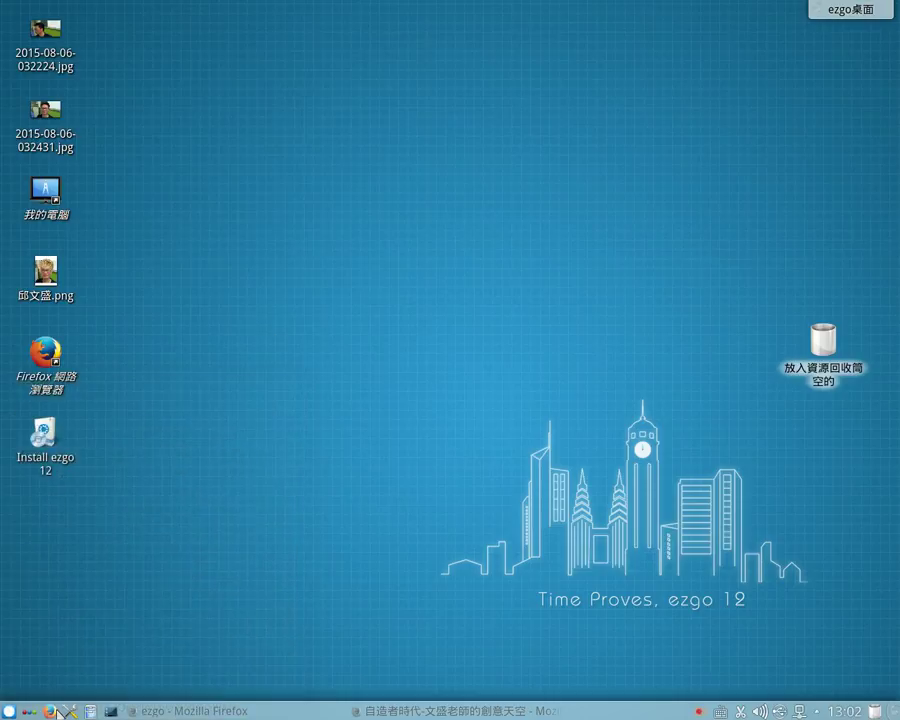
- Switch to Firefox, maximize its window and show the 影音 software recommendations on the ezgo12 site
left_click(370, 710)
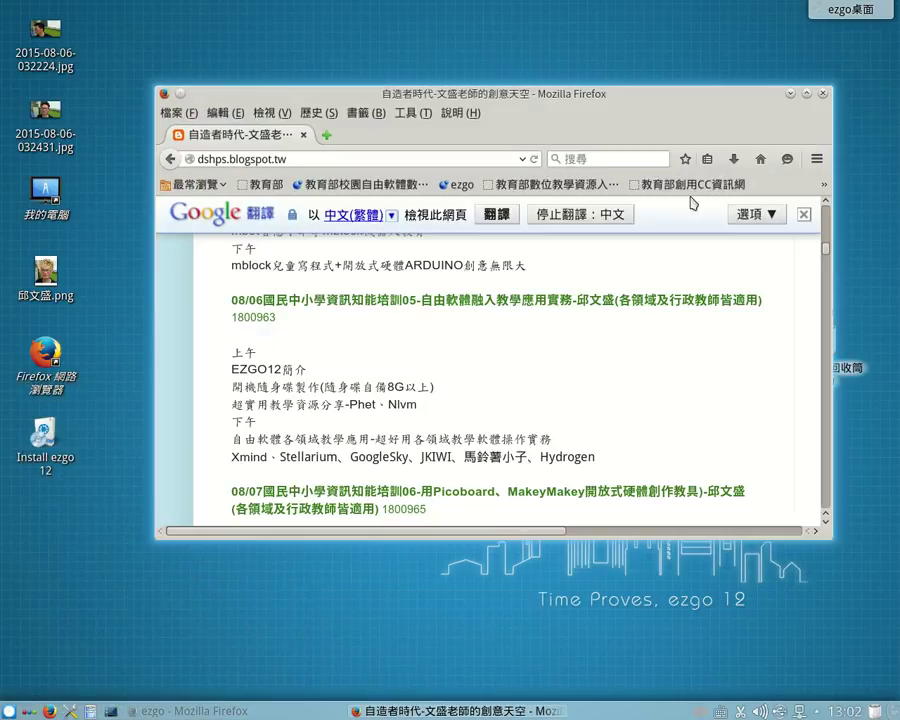
left_click(809, 94)
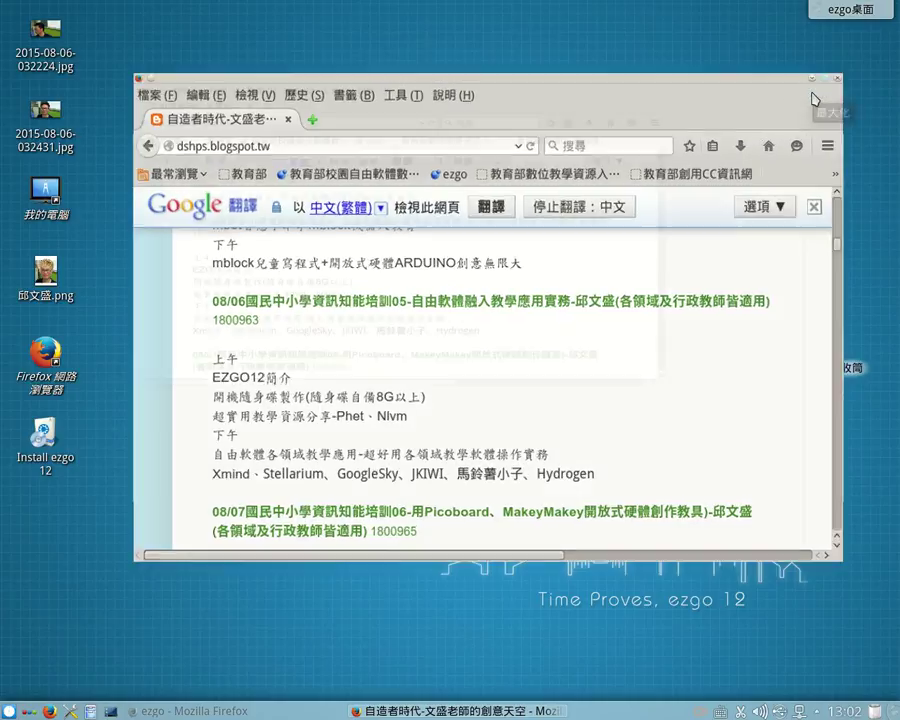
left_click(170, 47)
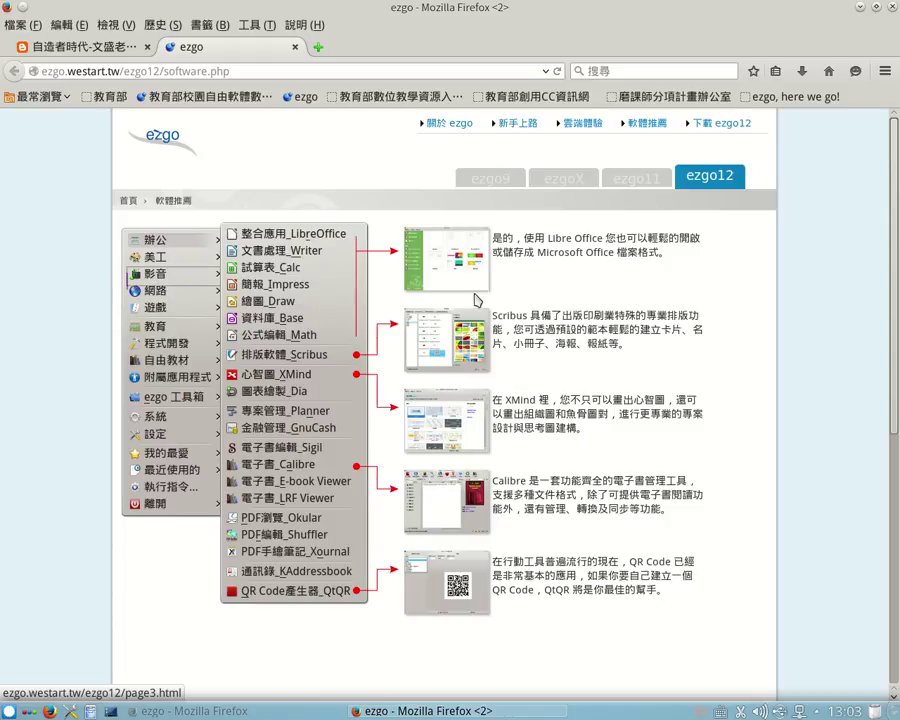
left_click(308, 292)
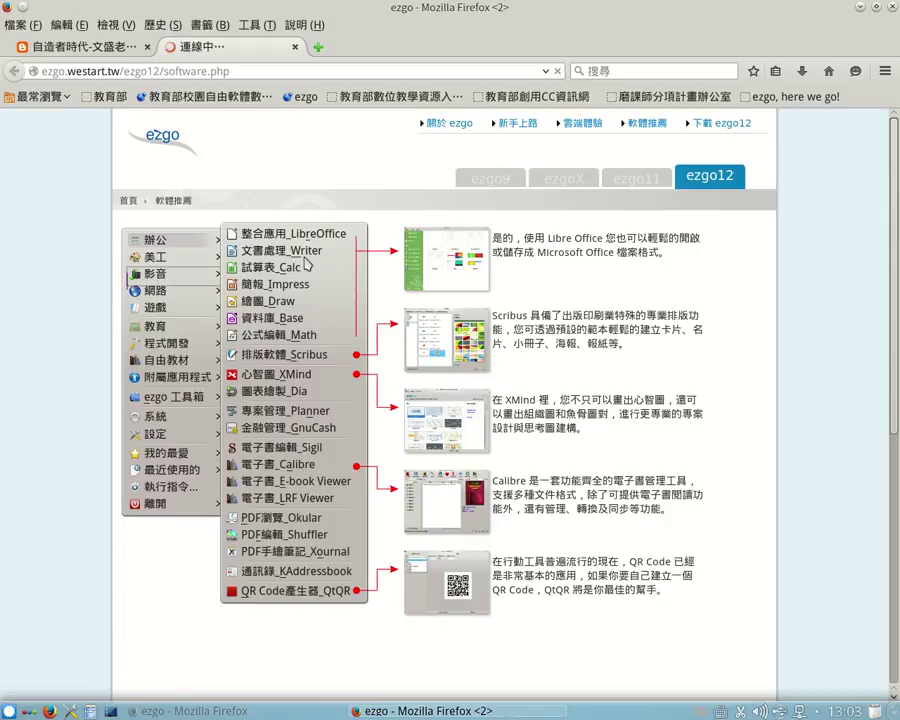
mouse_move(177, 278)
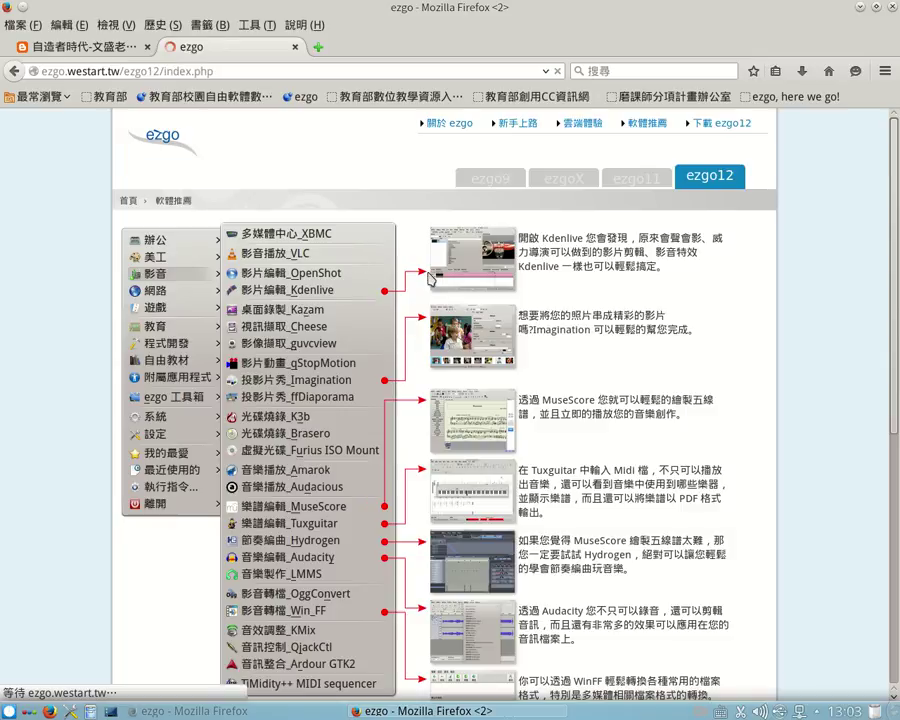
- Open the Wekey 自由軟體共筆 site from the 相關網站 section of the ezgo12 home page
scroll(405, 410, "down", 9)
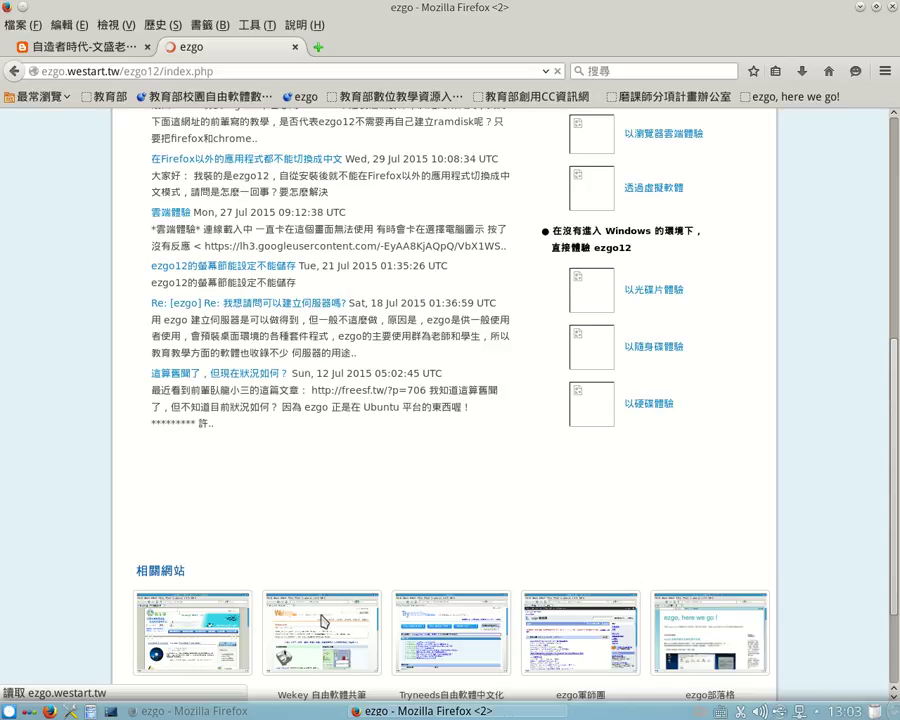
scroll(325, 620, "down", 3)
left_click(322, 490)
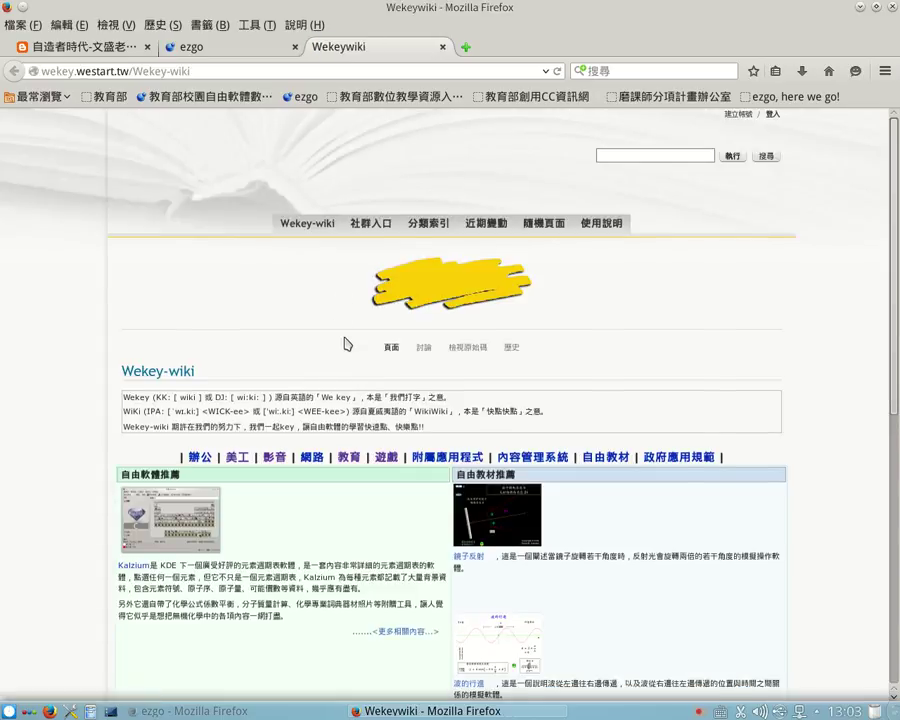
- Open the 影音 category of Wekey-wiki and look through its 音樂播放軟體 list
scroll(420, 365, "down", 2)
scroll(420, 365, "down", 2)
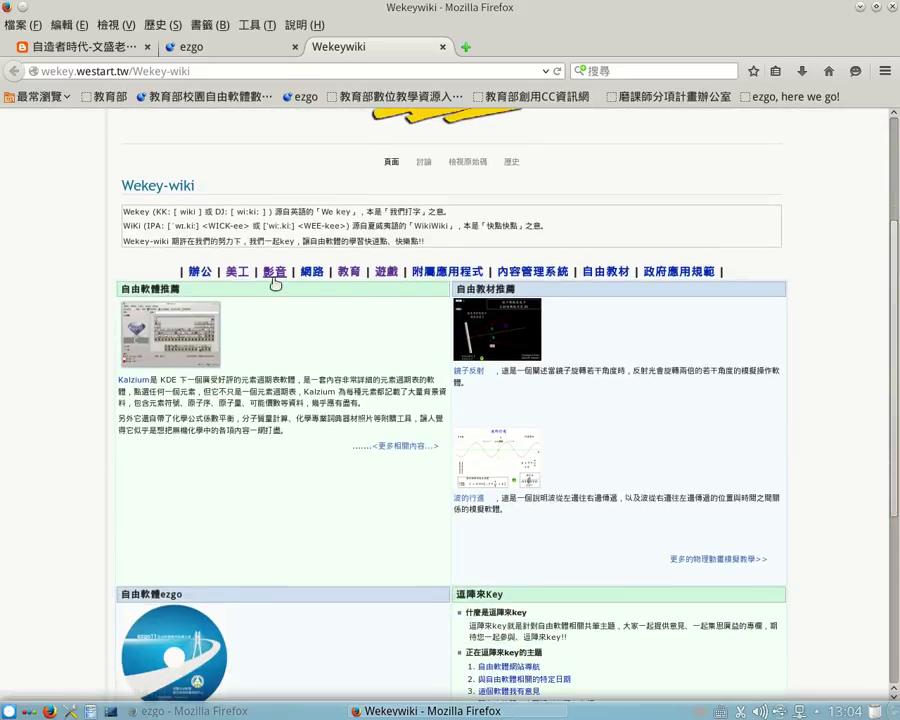
left_click(278, 275)
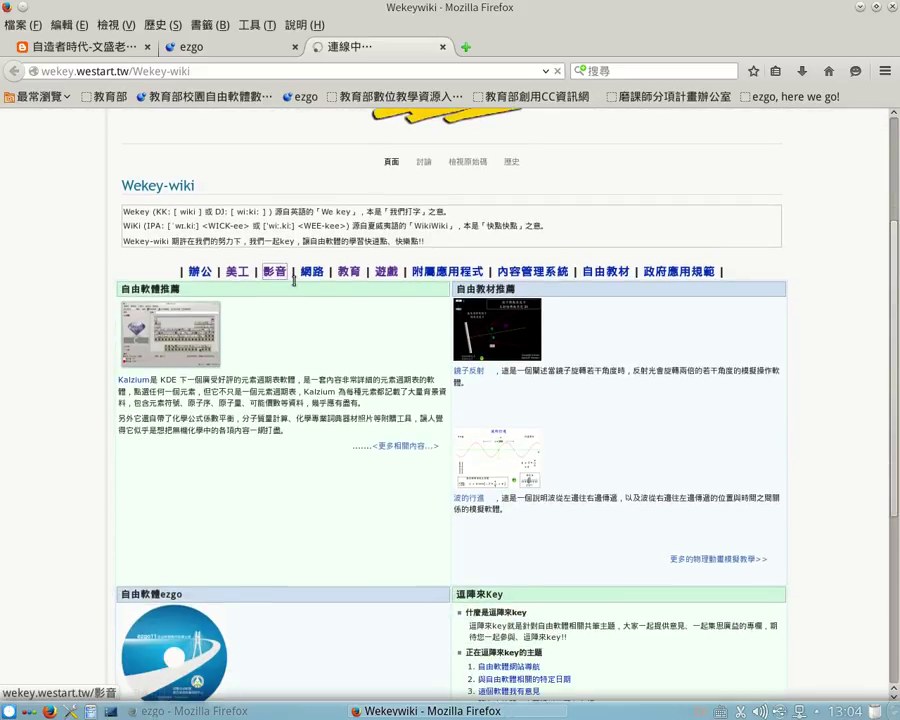
scroll(380, 336, "down", 6)
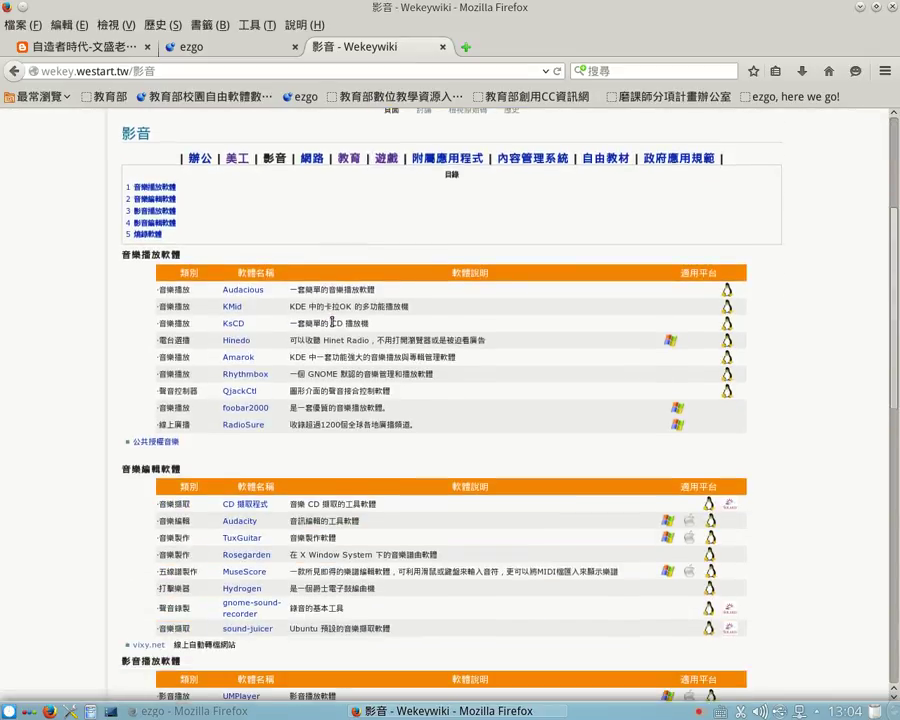
scroll(222, 290, "down", 2)
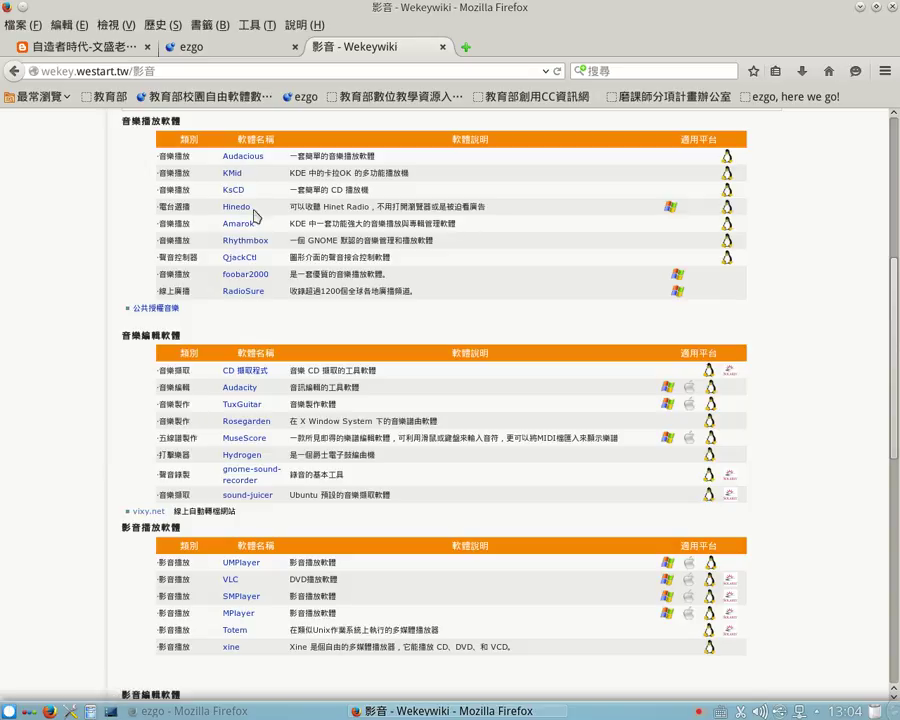
- Read the Audacious page's software description and download information, and return to the 影音 category list
left_click(244, 163)
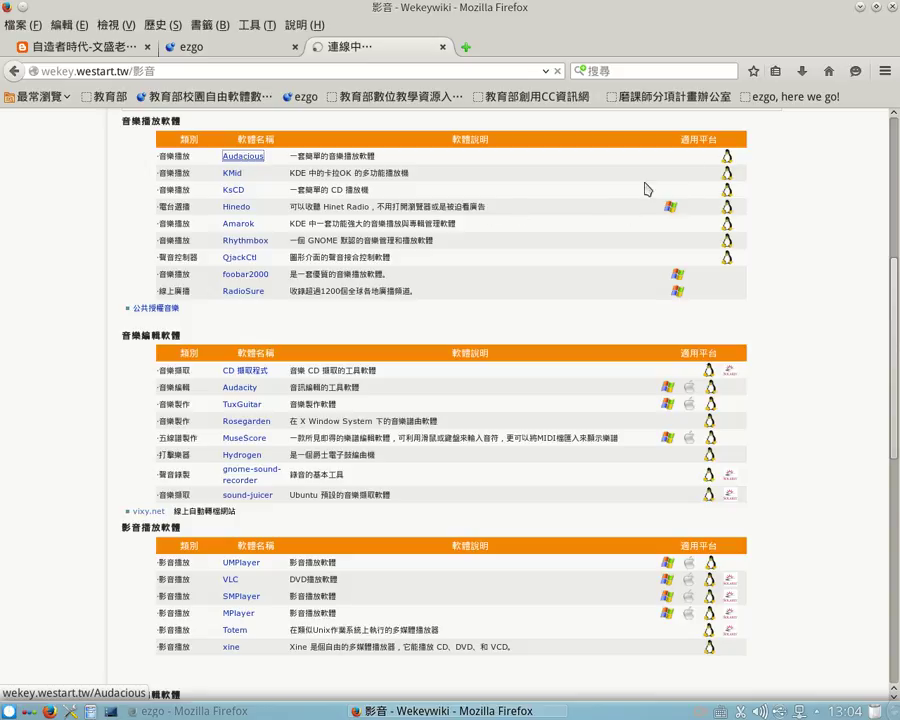
scroll(690, 265, "down", 3)
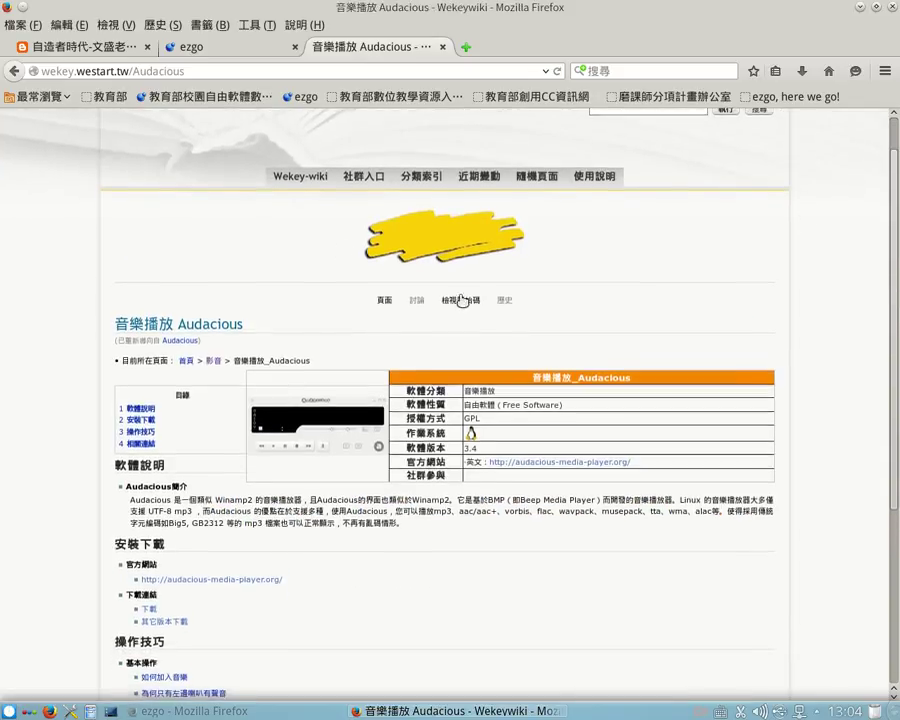
scroll(470, 295, "down", 1)
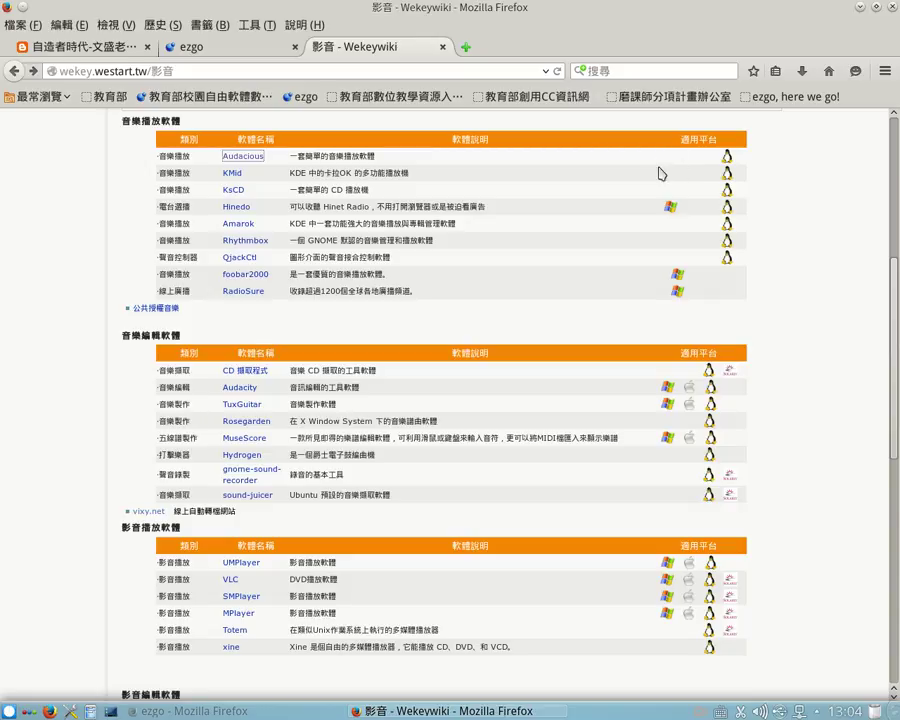
- Compare the 適用平台 of the music editing, video playback and video editing software in the 影音 category
scroll(663, 183, "down", 2)
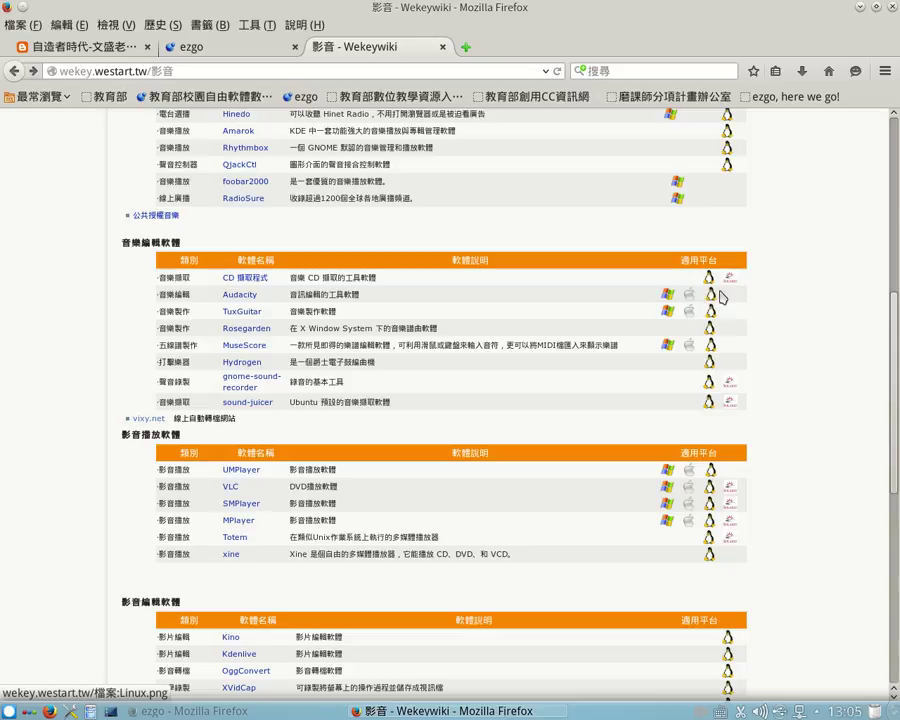
scroll(516, 300, "down", 2)
scroll(597, 305, "down", 2)
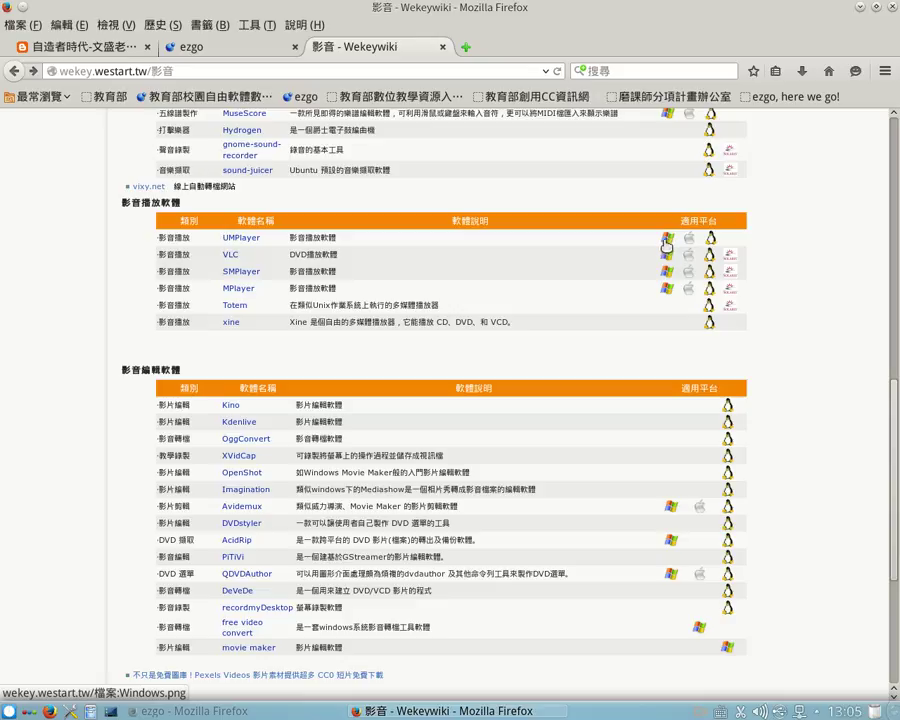
scroll(563, 231, "up", 3)
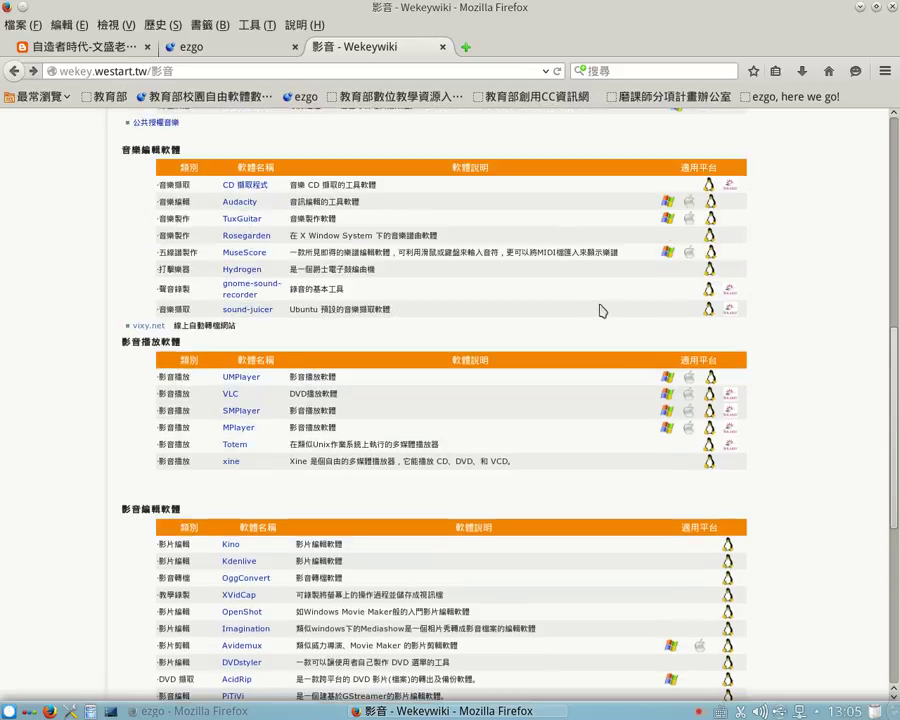
scroll(470, 298, "down", 3)
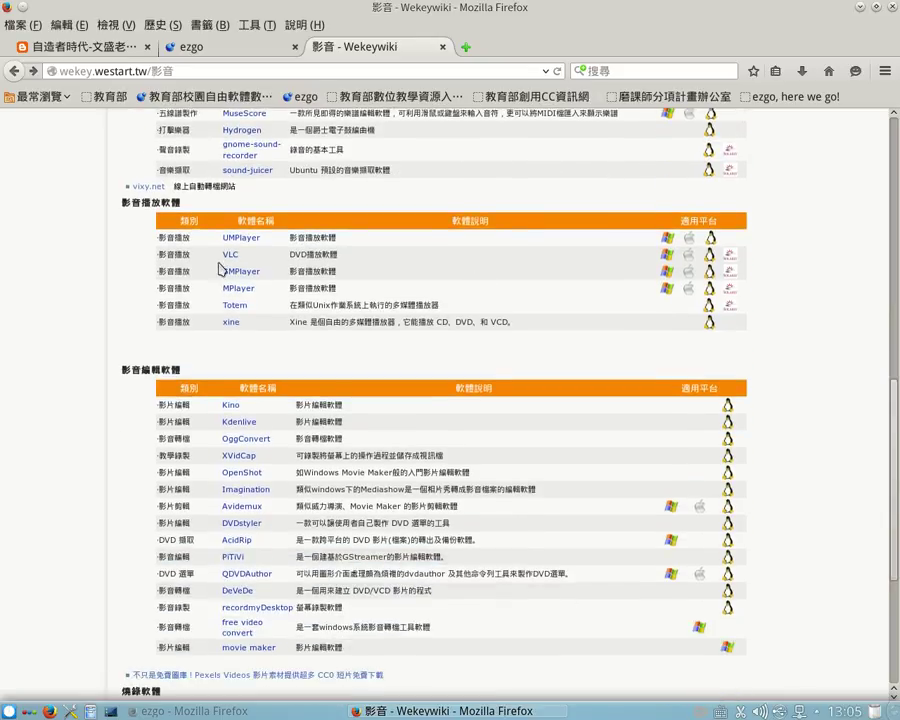
scroll(268, 275, "down", 3)
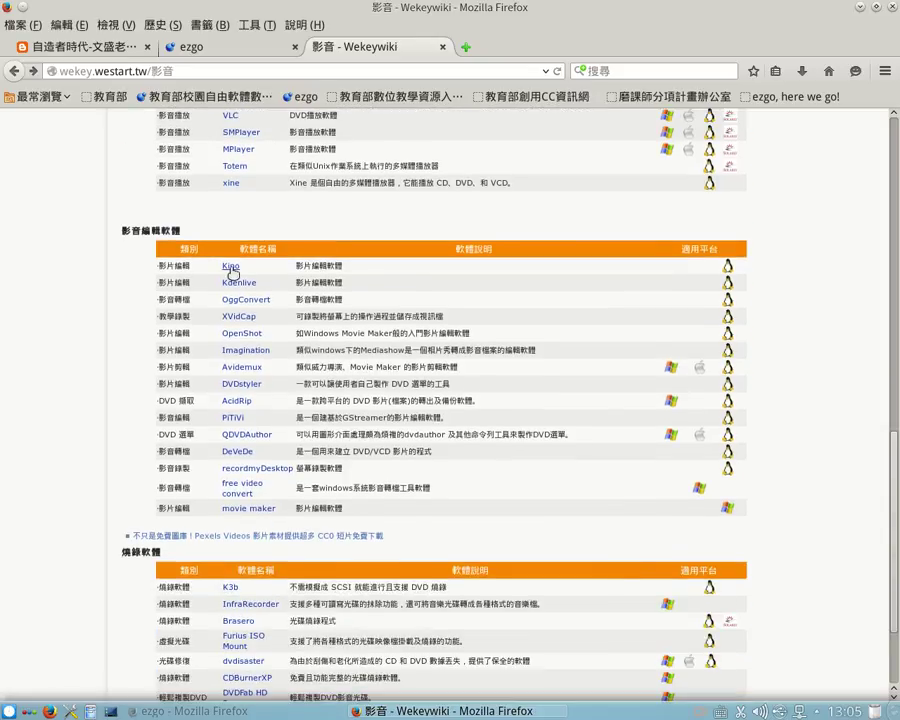
- Open the Kino page from the 影音編輯軟體 list and read its description, download links and related links
left_click(232, 265)
scroll(540, 305, "down", 6)
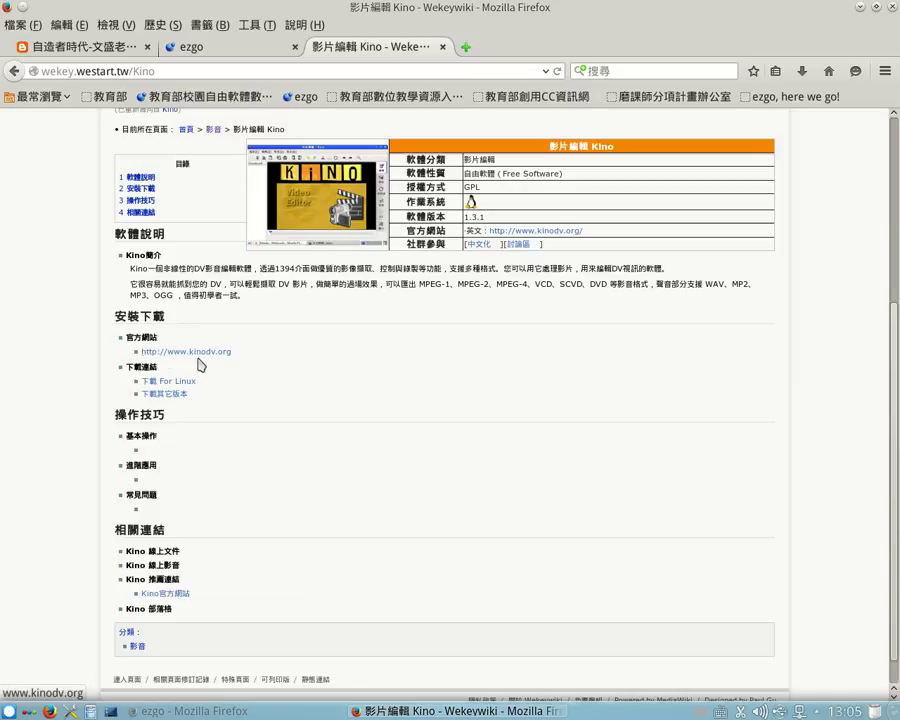
scroll(185, 350, "down", 1)
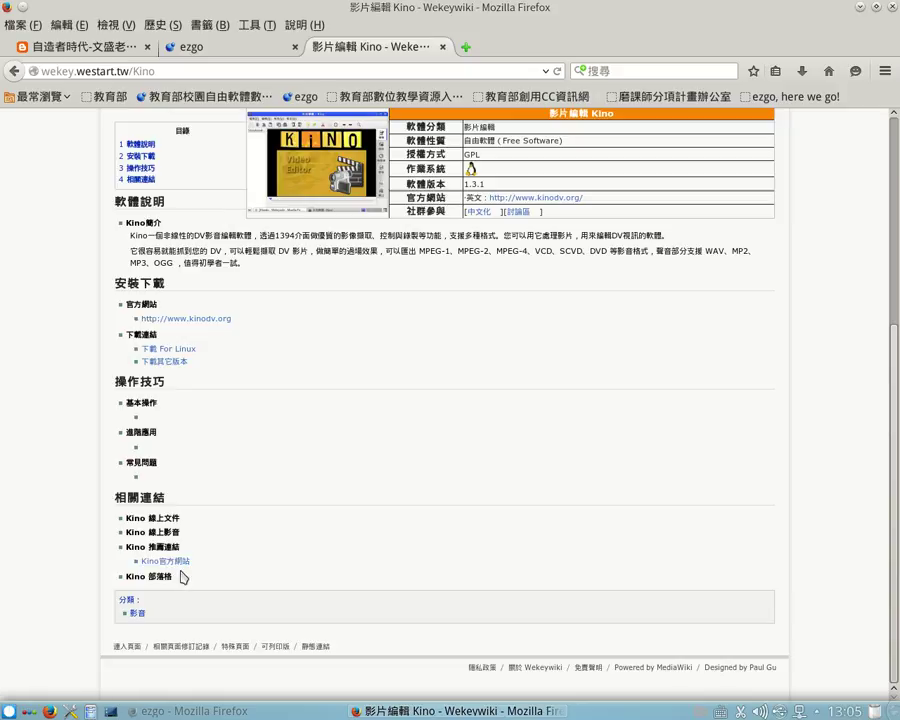
scroll(187, 522, "up", 4)
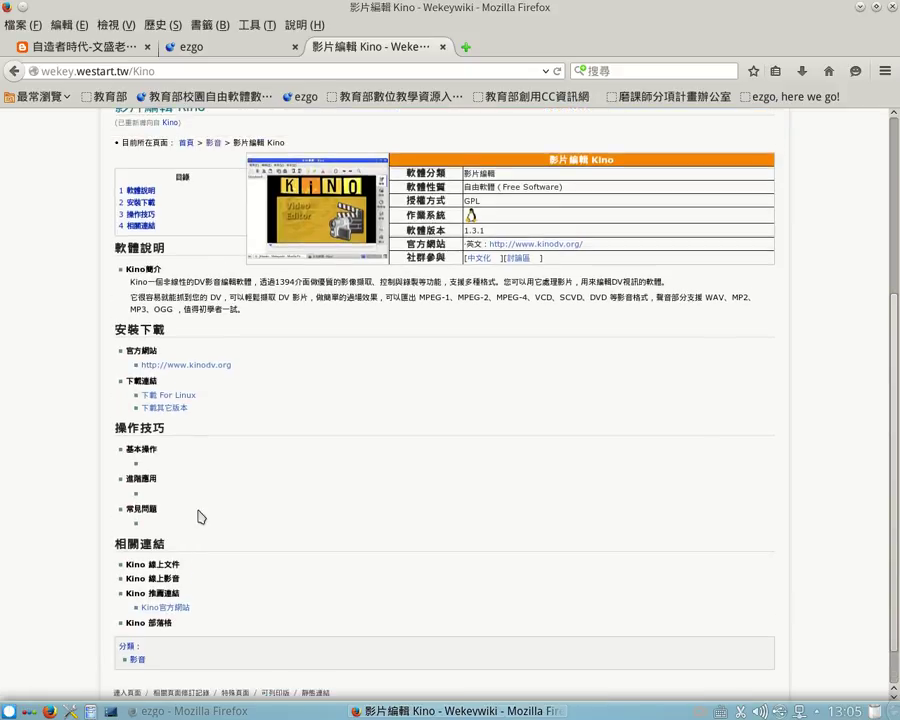
scroll(258, 479, "up", 2)
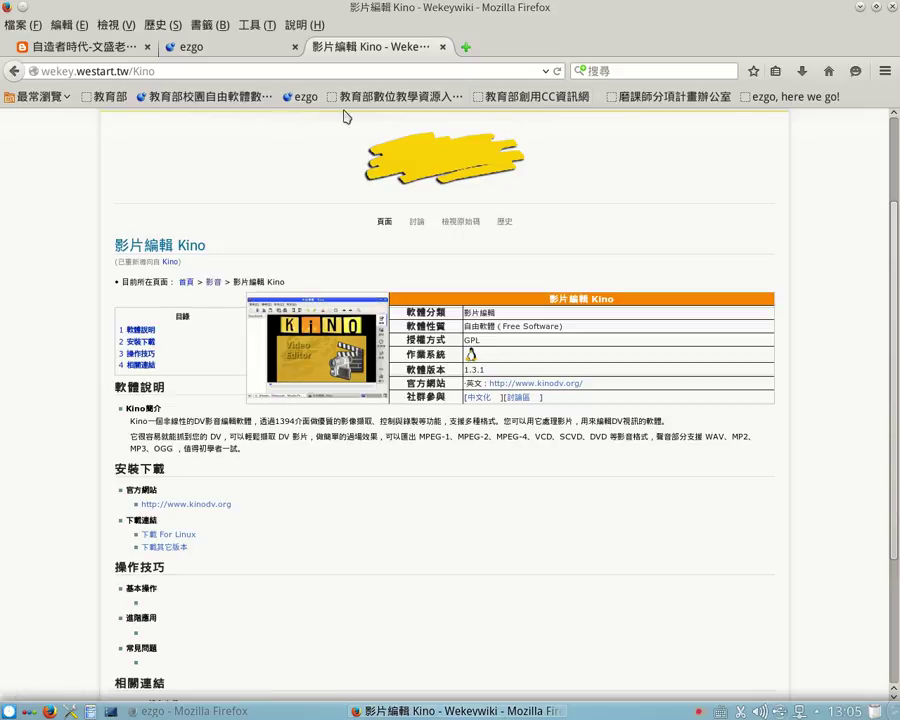
- Minimize the browser and select the photos 2015-08-06-032224.jpg and 2015-08-06-032431.jpg together on the desktop
left_click(861, 9)
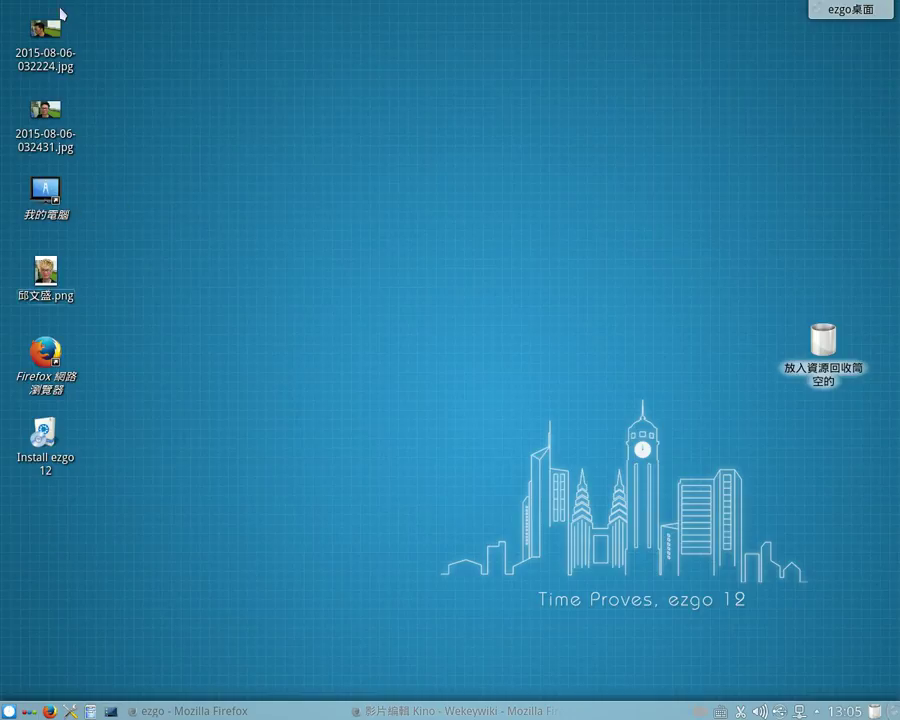
left_click_drag(110, 165, 22, 18)
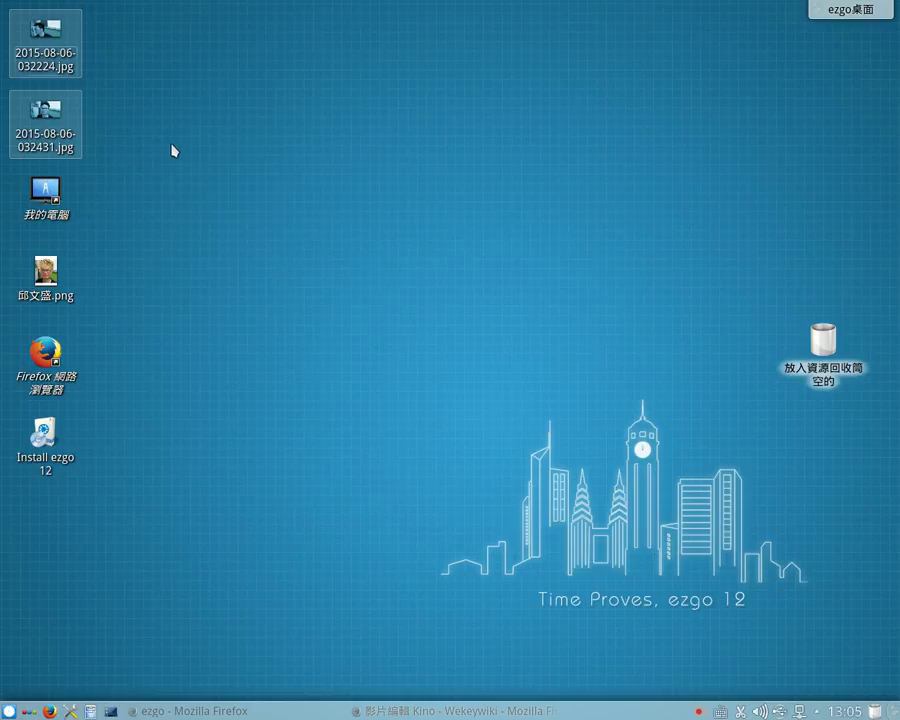
left_click(173, 149)
left_click_drag(143, 153, 3, 3)
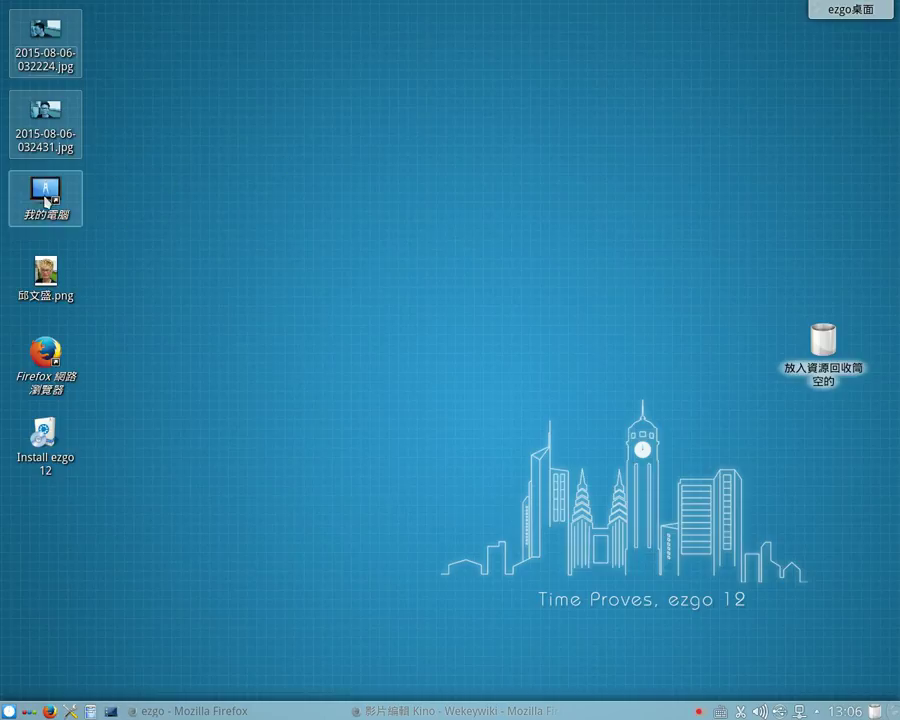
- Open 我的電腦, restore its maximized window to a smaller size beside the desktop icons, and show the DATA drive
left_click(48, 196)
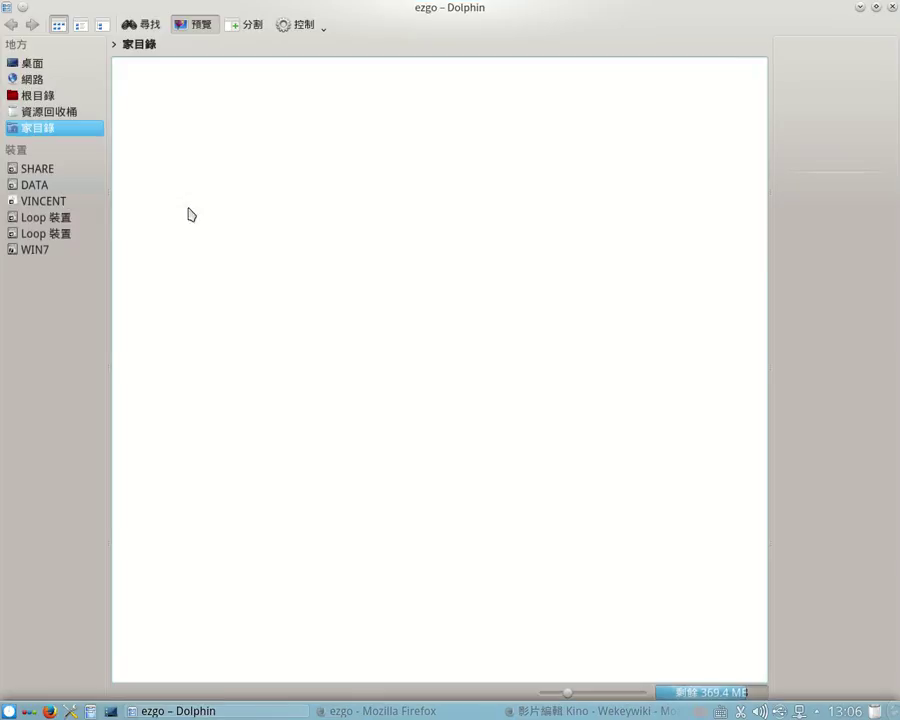
double_click(511, 15)
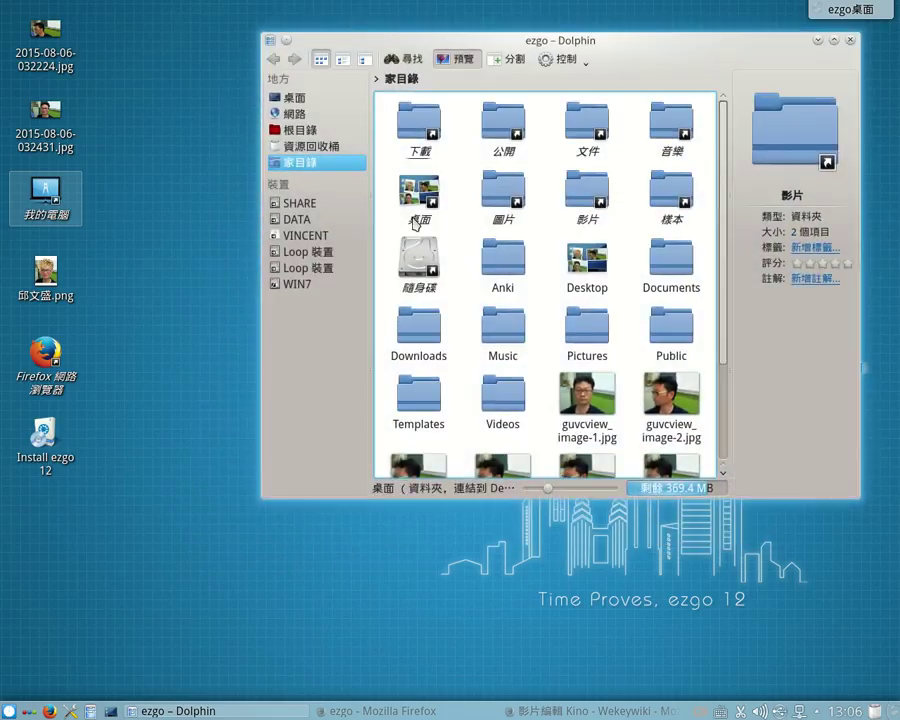
left_click(297, 221)
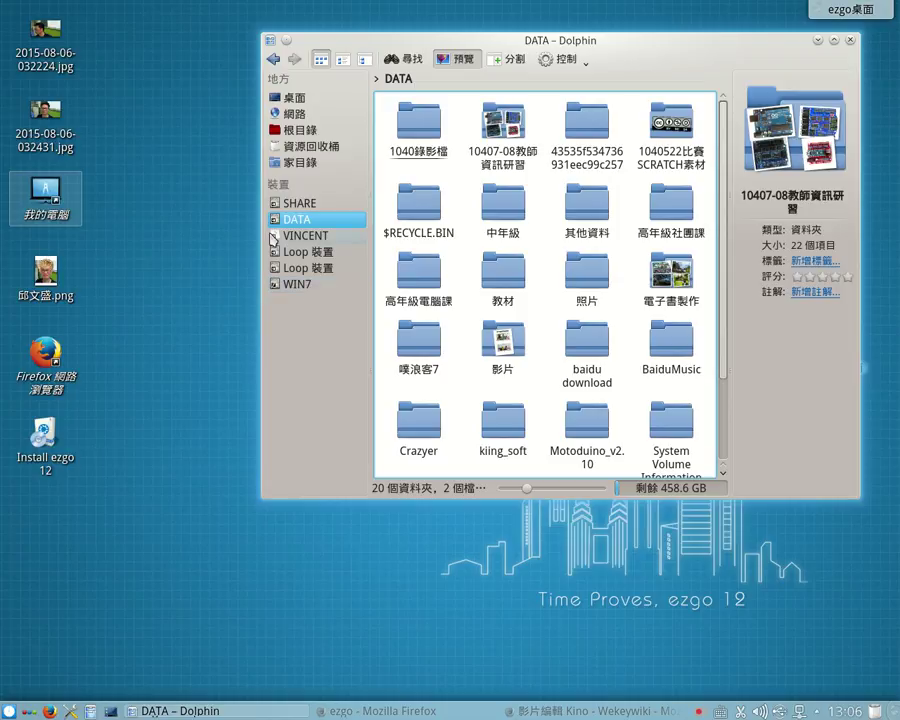
- Move 2015-08-06-032431.jpg from the desktop to the DATA drive and close the file manager
right_click(22, 103)
key("Escape")
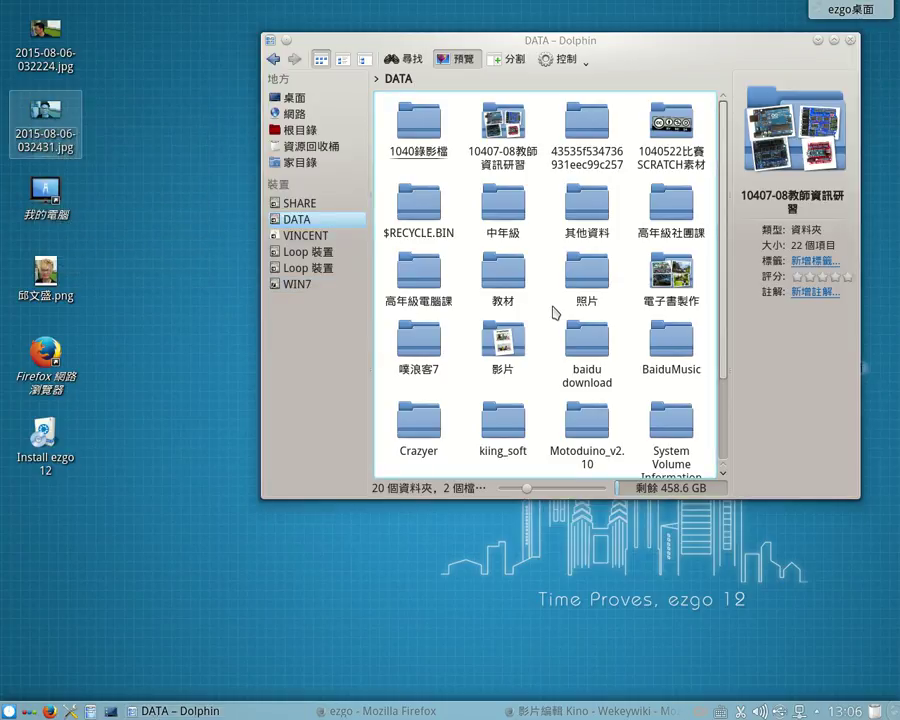
left_click_drag(74, 144, 542, 311)
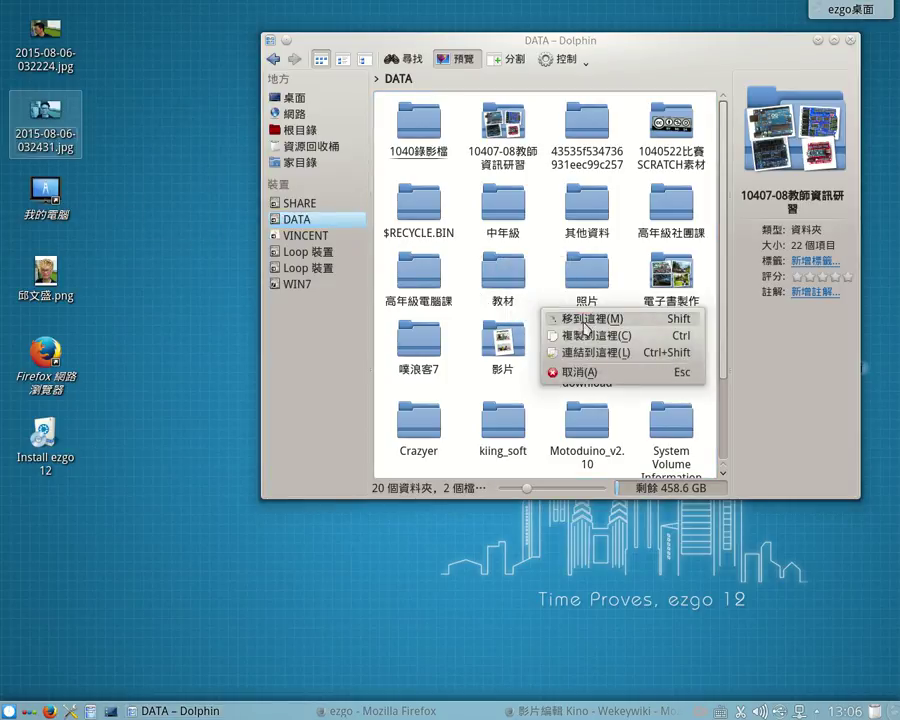
left_click(586, 320)
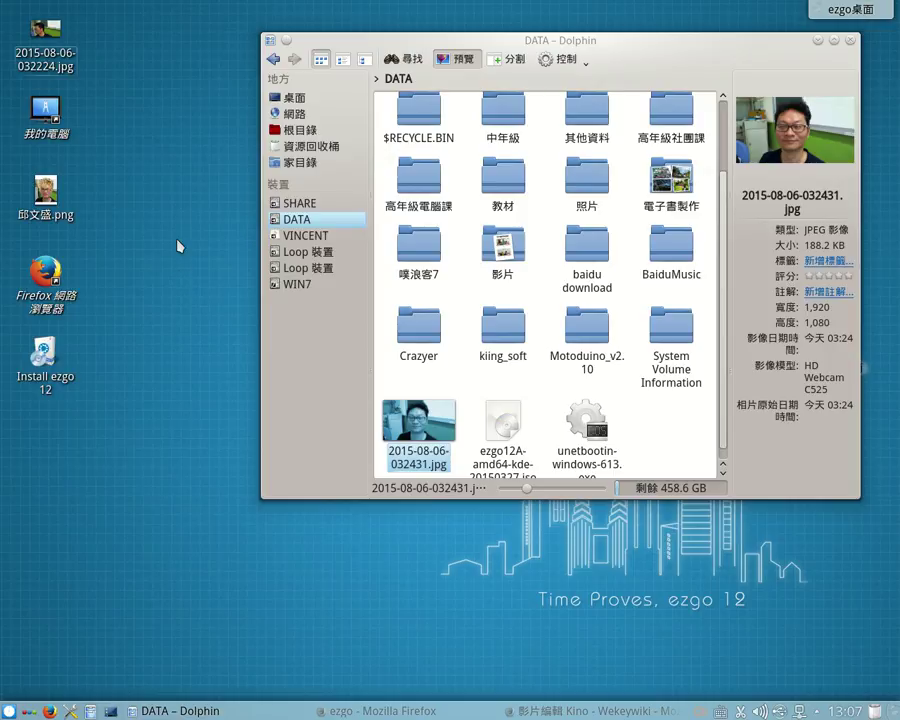
key("alt+F4")
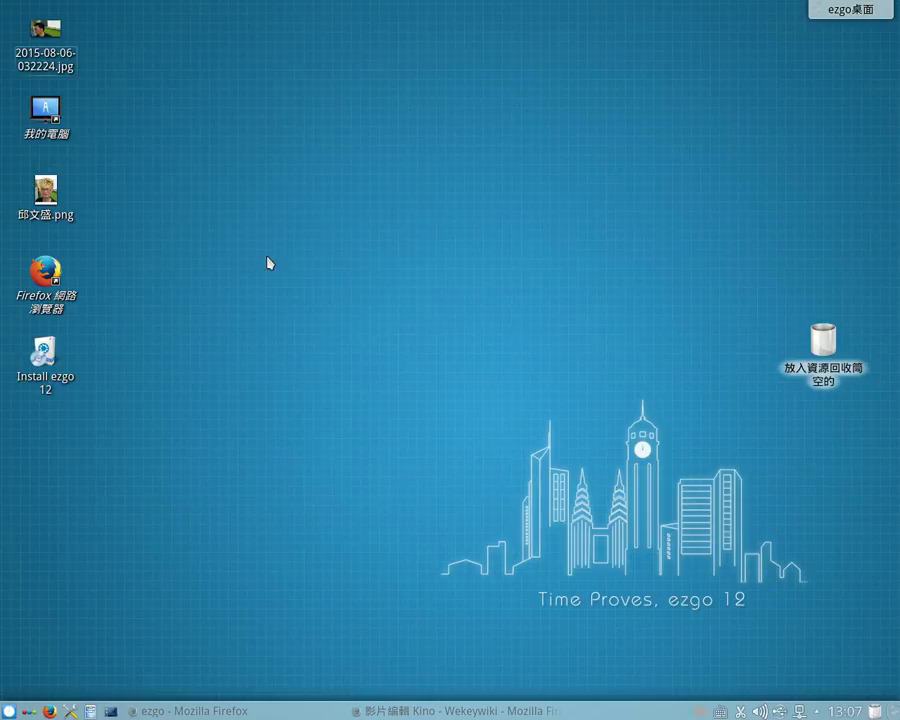
- Reopen 我的電腦 clear of the desktop icons and look through the USB drive, WIN7, Loop 裝置 and DATA devices
double_click(45, 110)
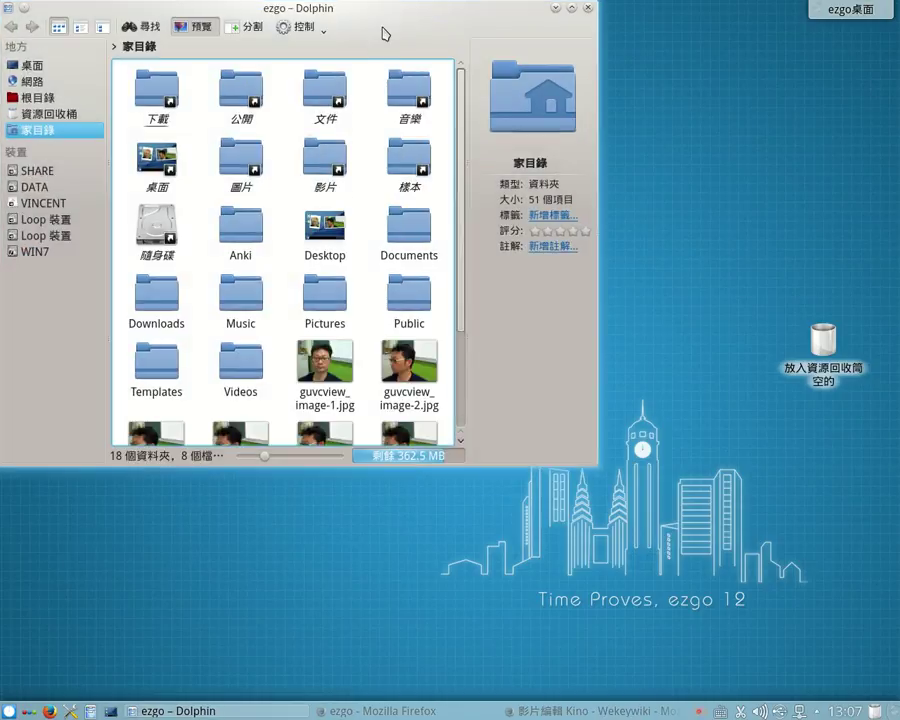
left_click_drag(383, 33, 625, 50)
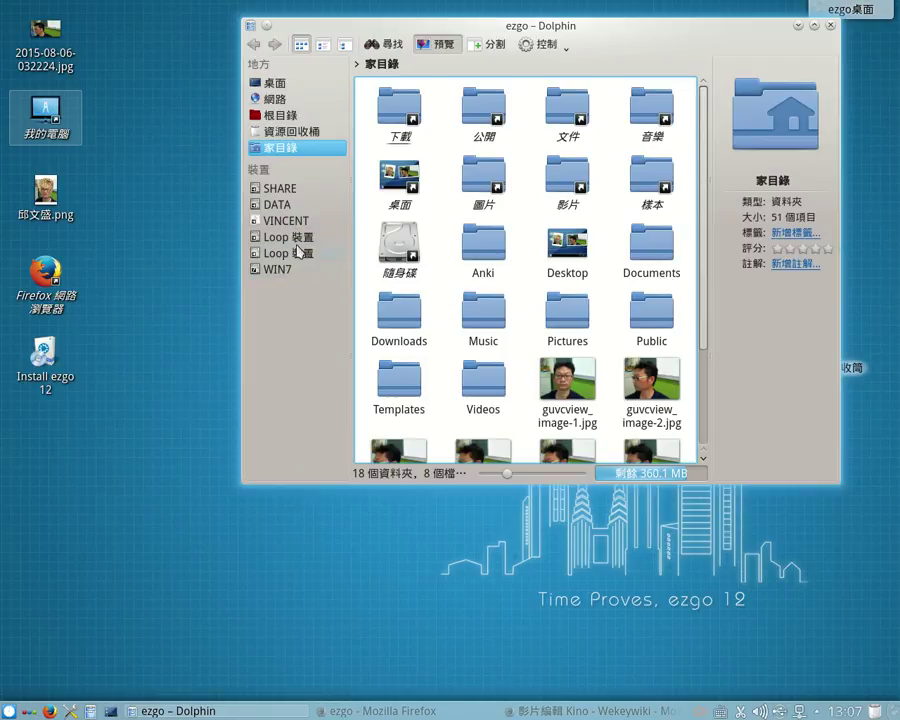
left_click(295, 220)
left_click(279, 268)
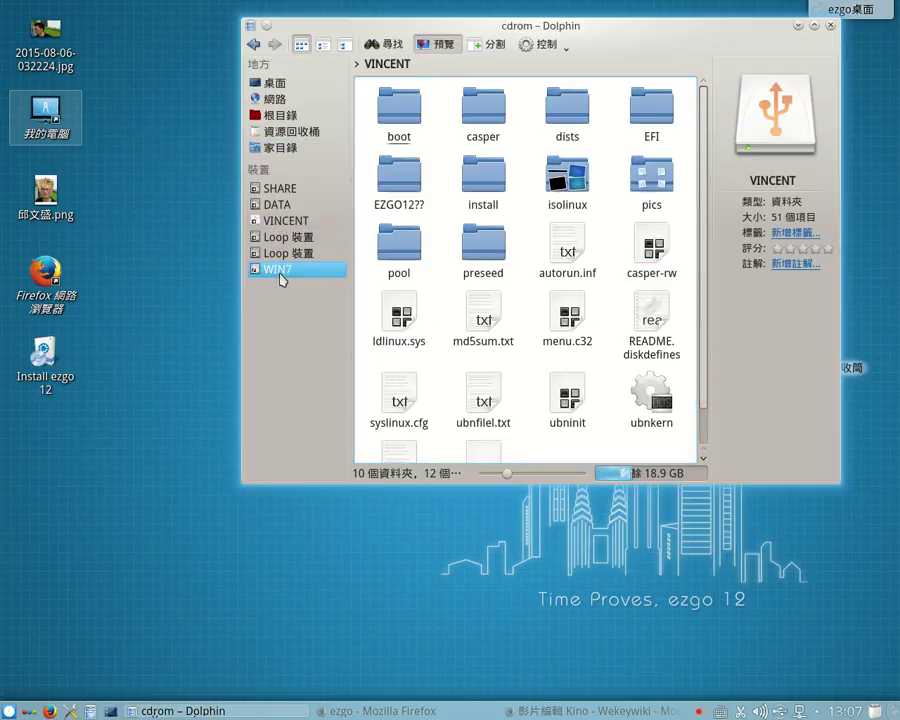
left_click(282, 253)
left_click(285, 220)
left_click(280, 205)
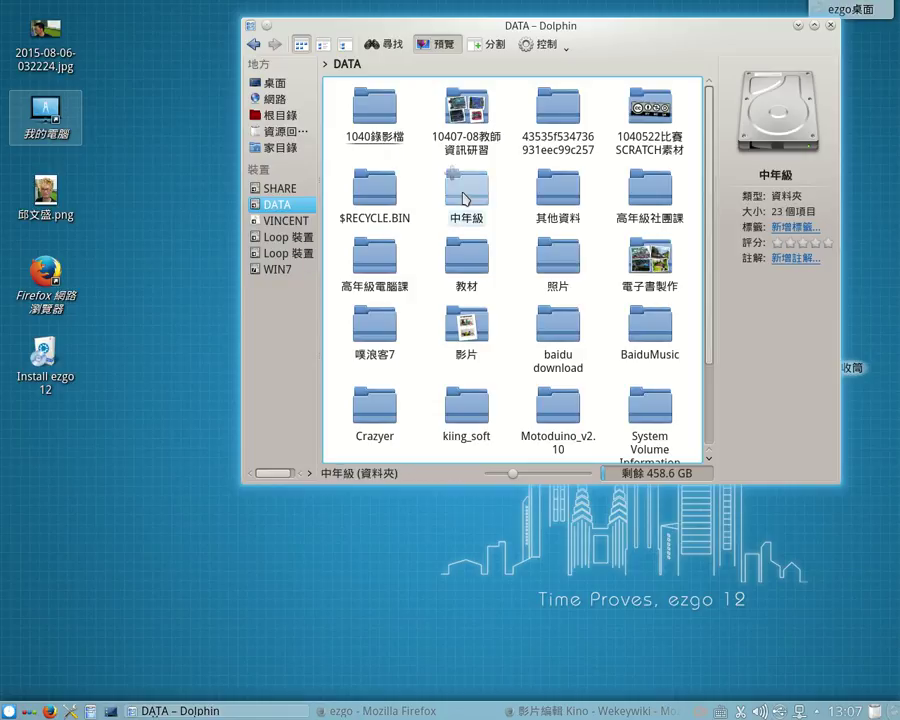
mouse_move(460, 208)
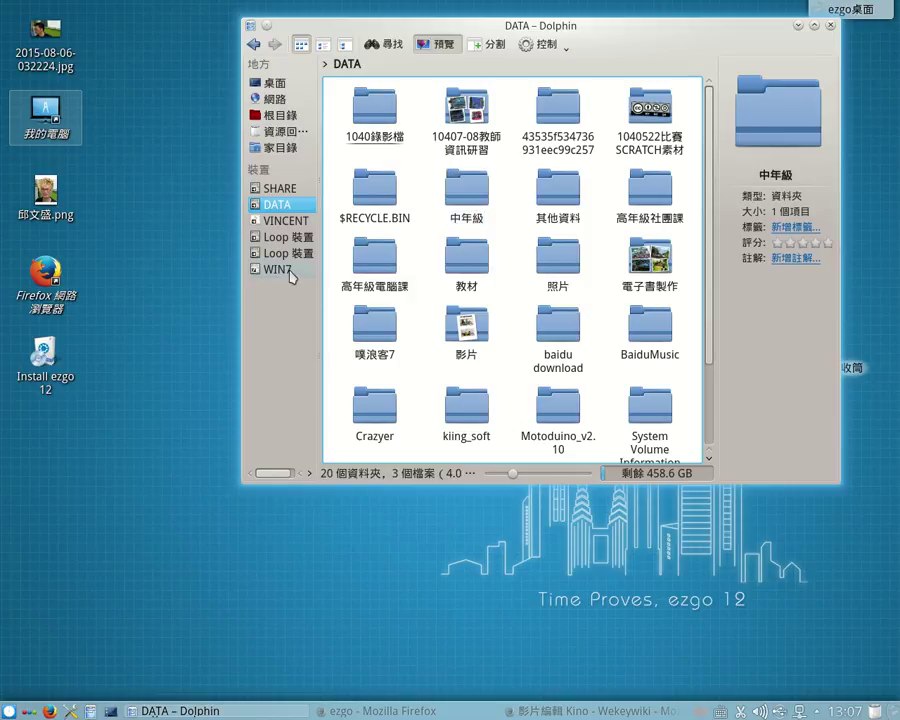
left_click(290, 328)
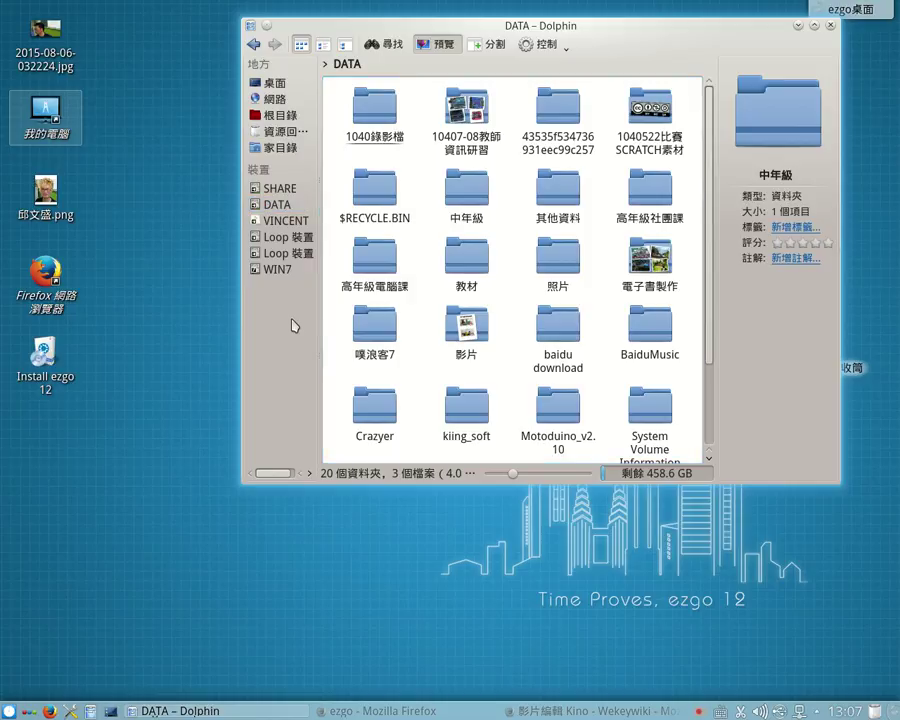
left_click(705, 714)
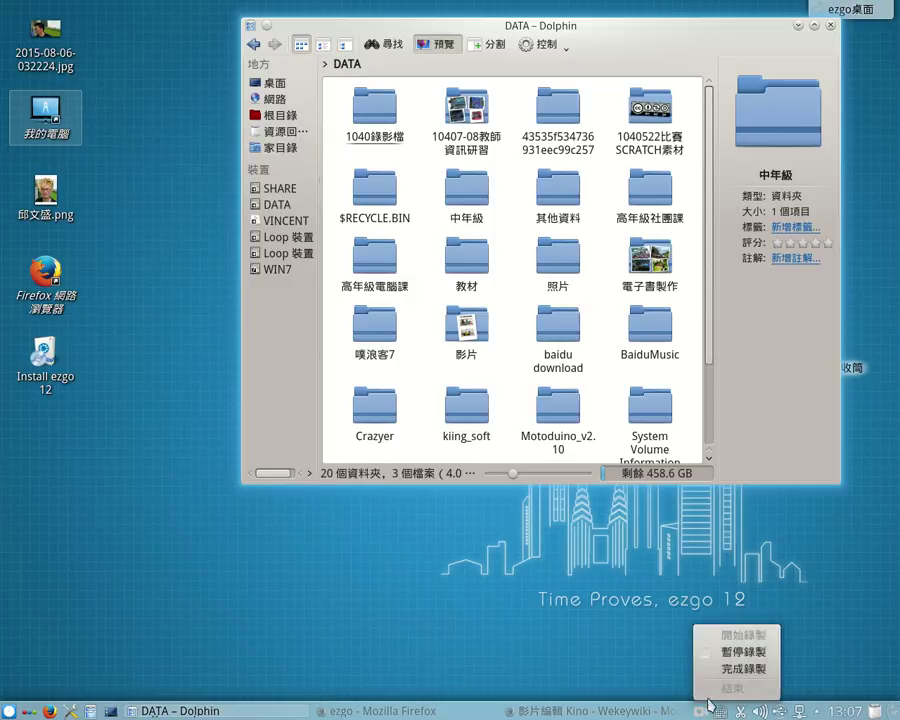